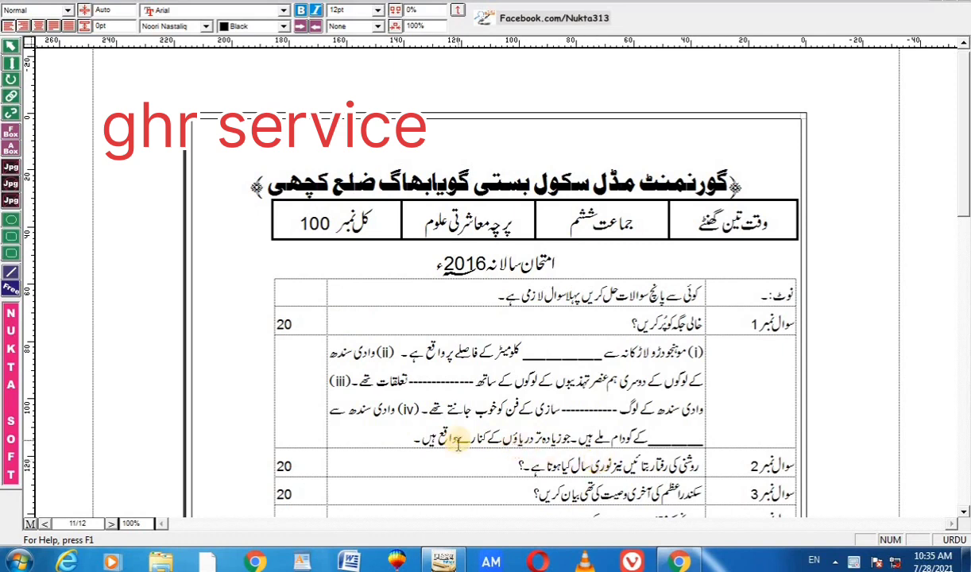
Select and examine the sample paper's school heading and info table row.
left_click(237, 176)
left_click(742, 177)
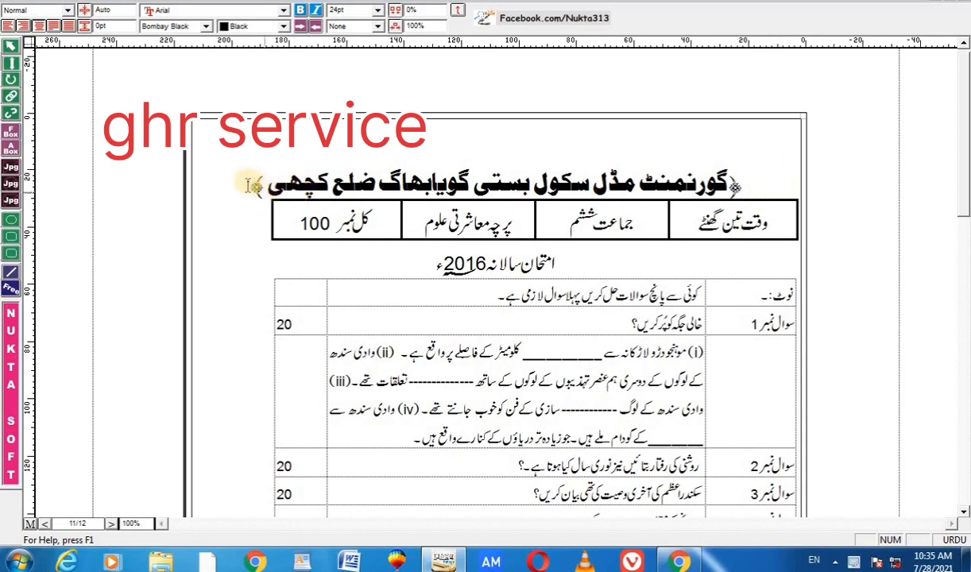
mouse_move(253, 185)
left_mouse_down()
mouse_move(672, 194)
mouse_move(739, 186)
left_mouse_up()
left_click(742, 185)
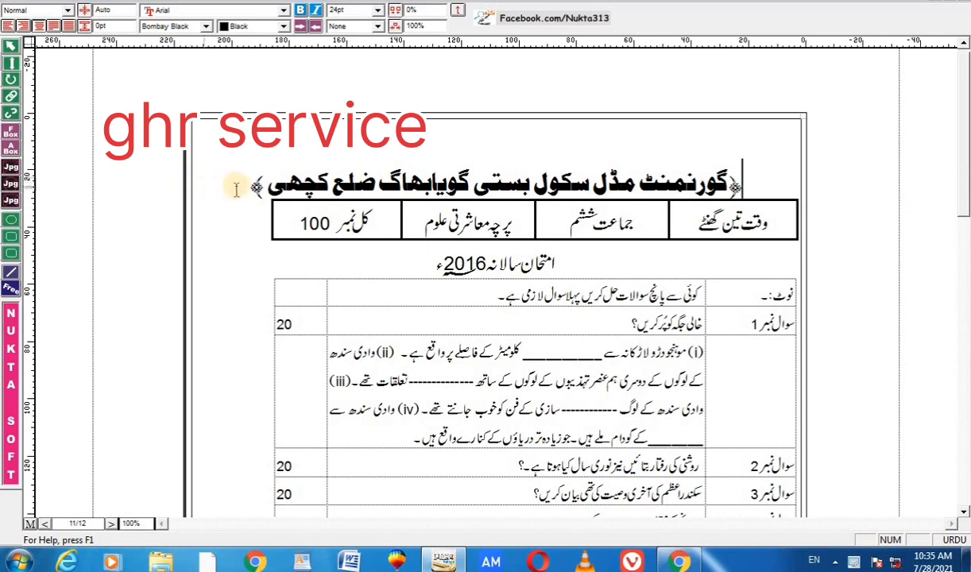
left_click_drag(226, 182, 762, 192)
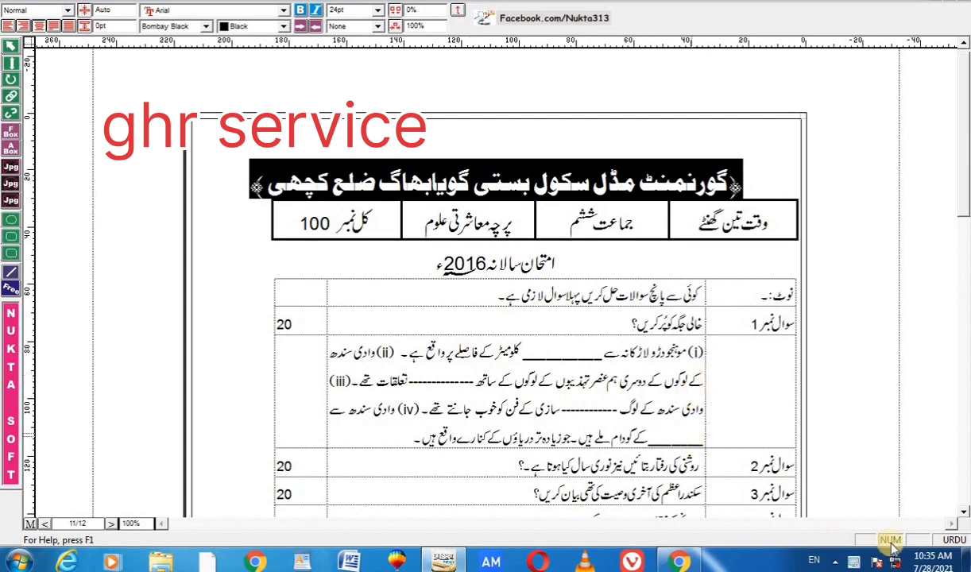
scroll(963, 512, "down", 3)
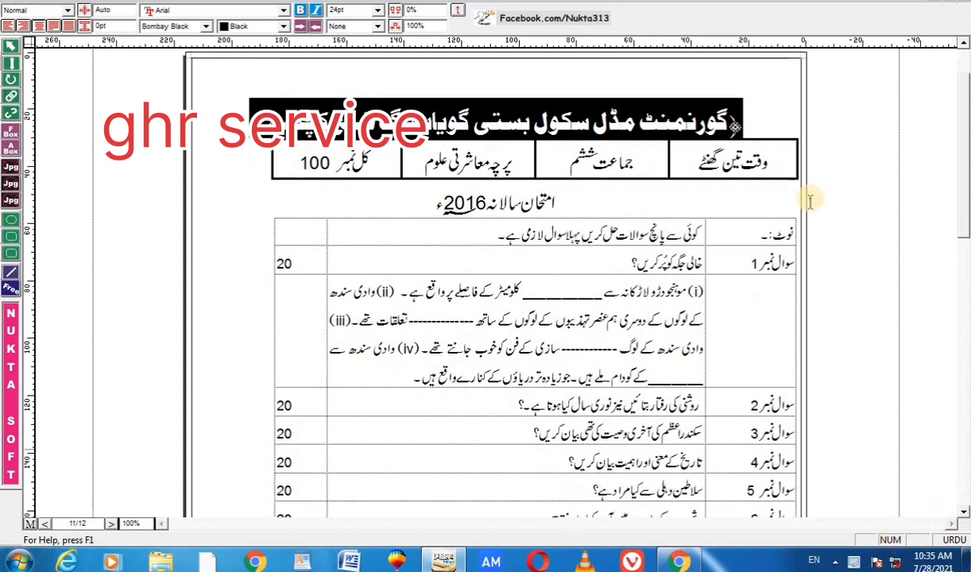
left_click(964, 46)
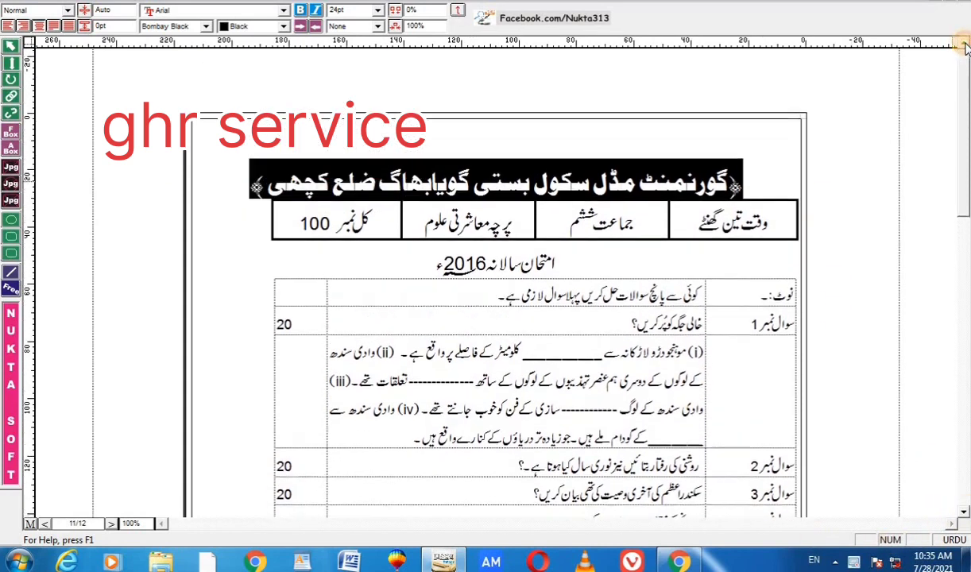
left_click(964, 46)
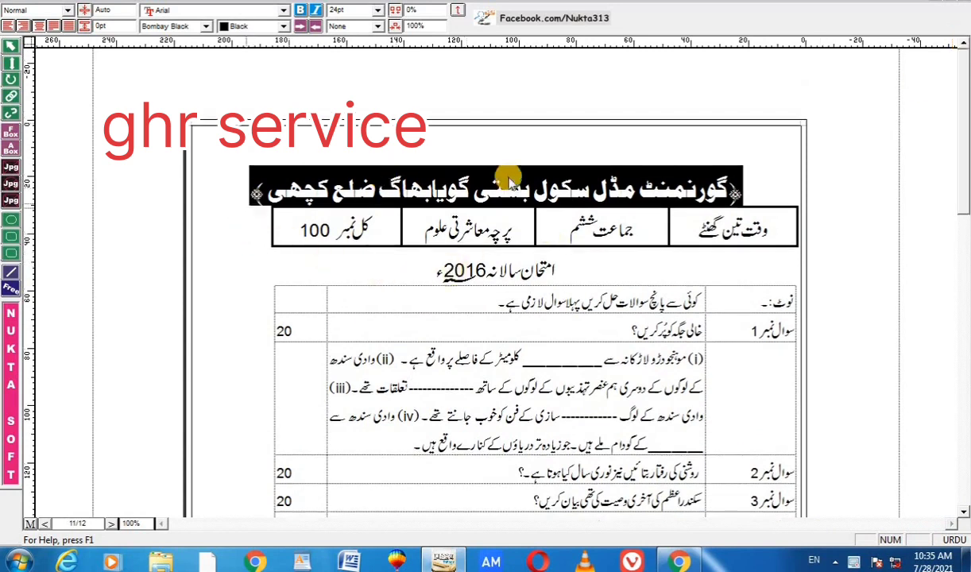
left_click(744, 181)
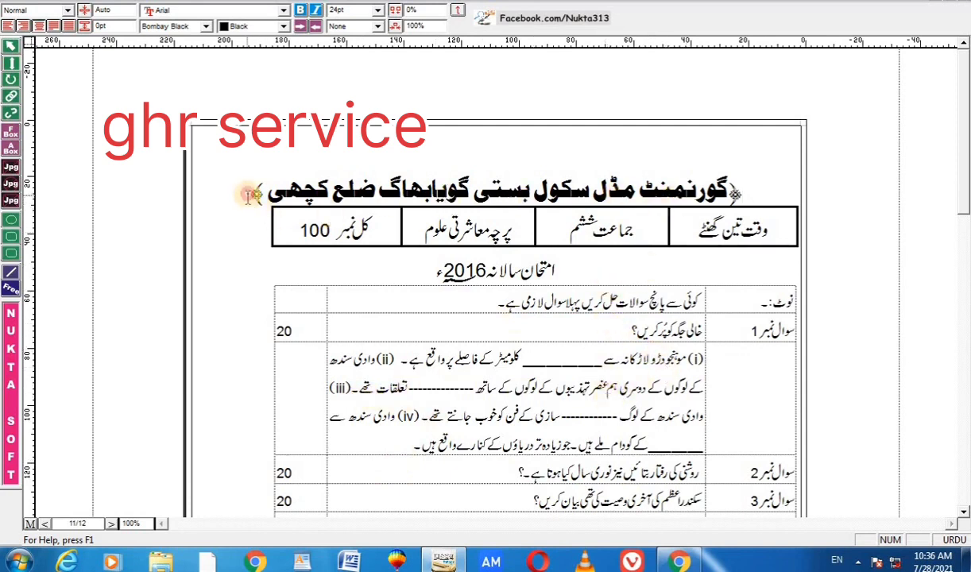
left_click_drag(249, 194, 711, 183)
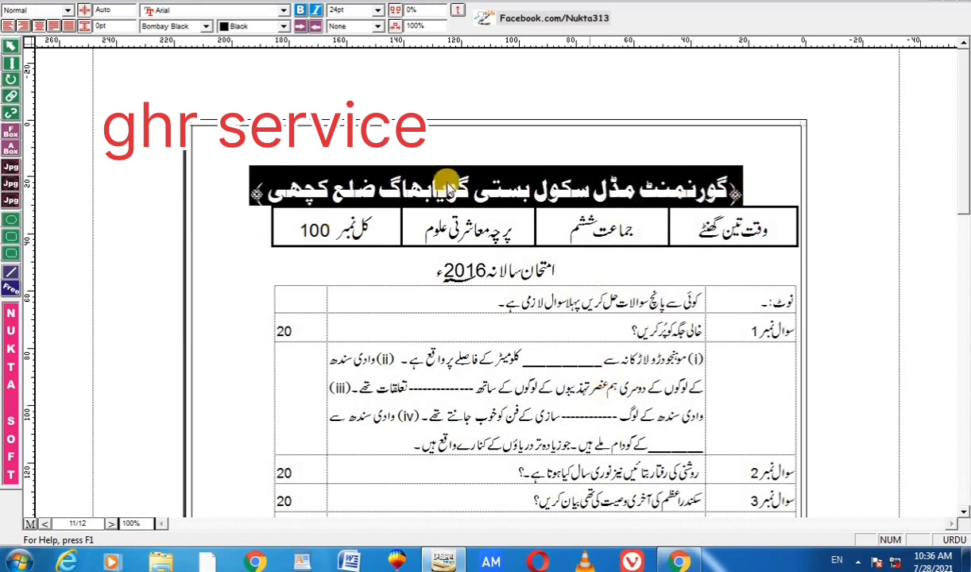
left_click_drag(238, 194, 783, 208)
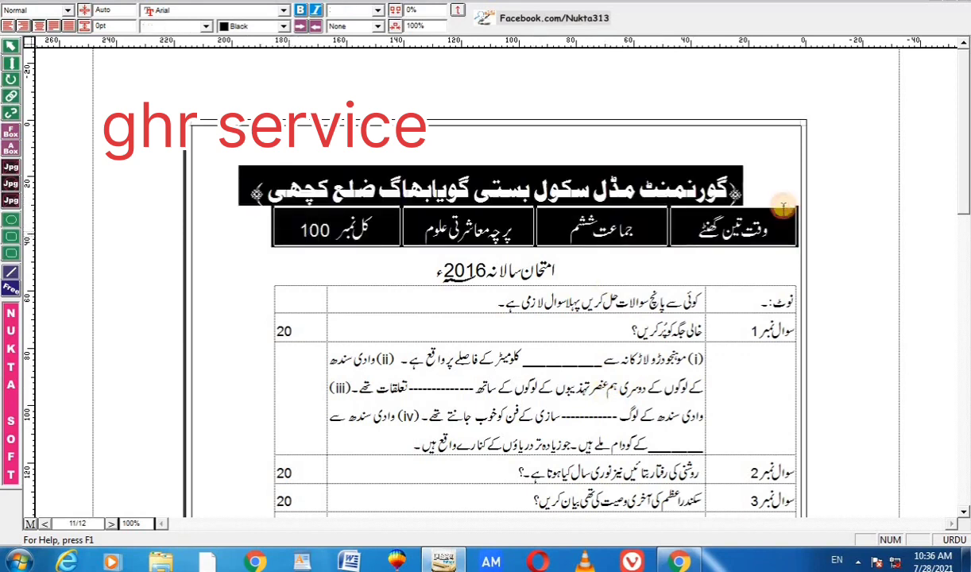
left_click(737, 213)
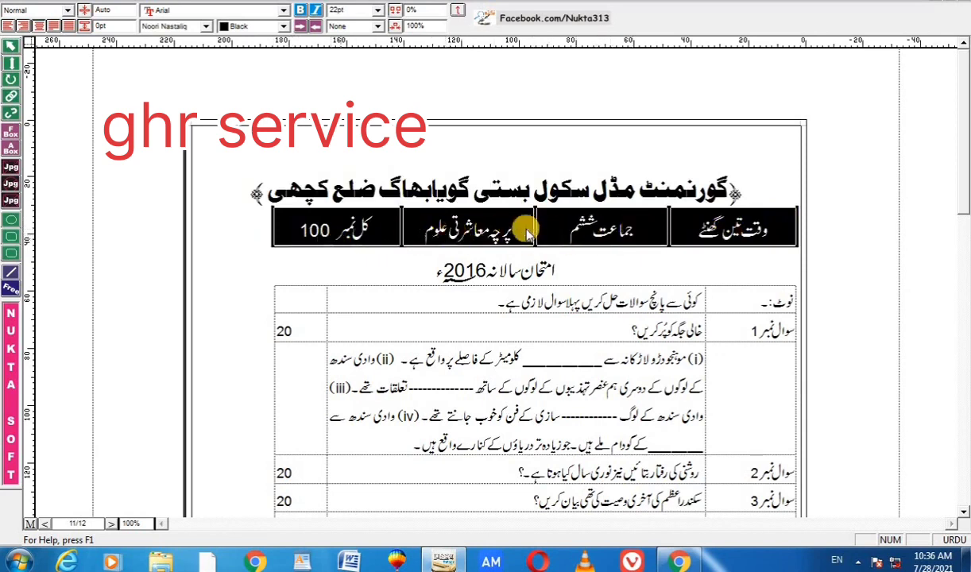
Scroll to blank page 12 and insert an ornament symbol at its first line's start.
scroll(331, 412, "down", 10)
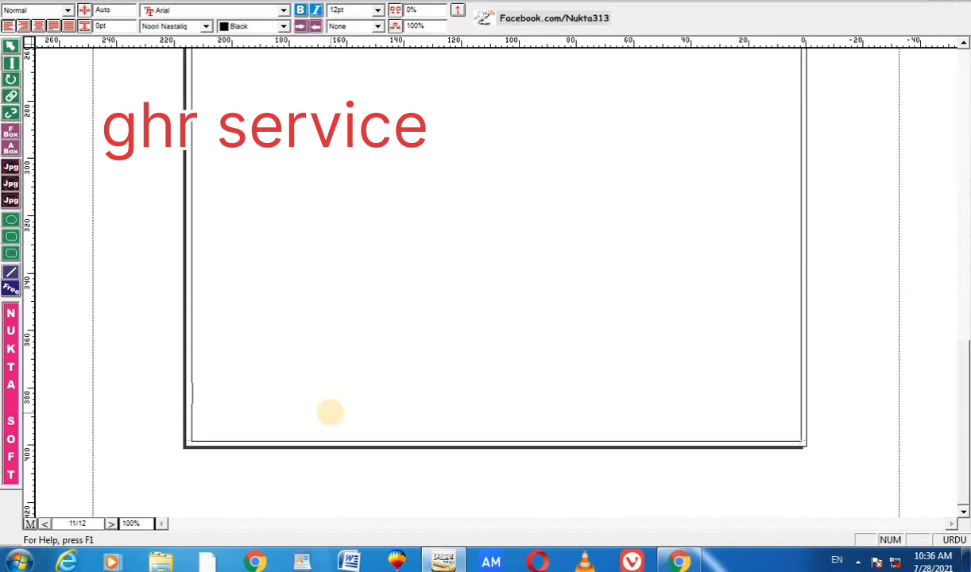
scroll(330, 411, "down", 5)
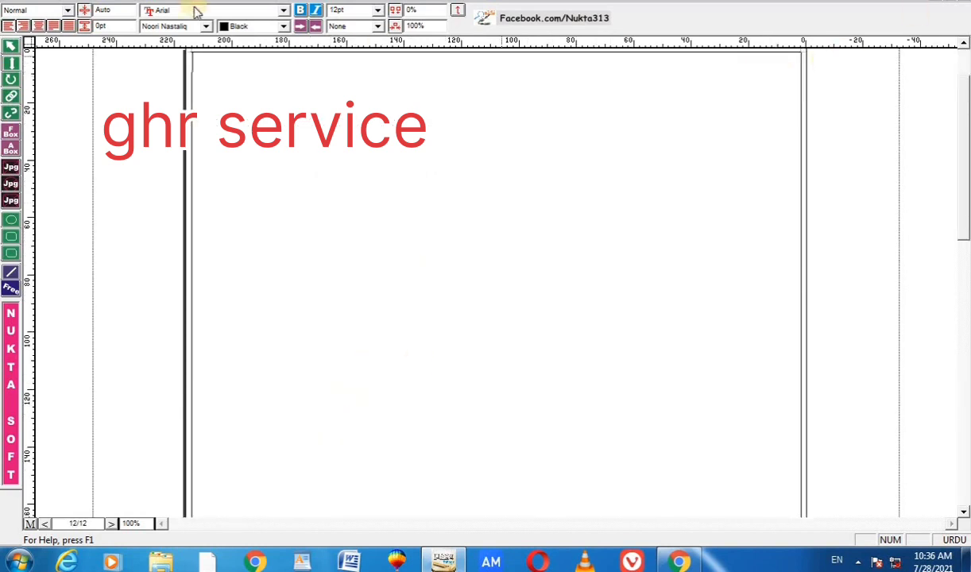
right_click(208, 65)
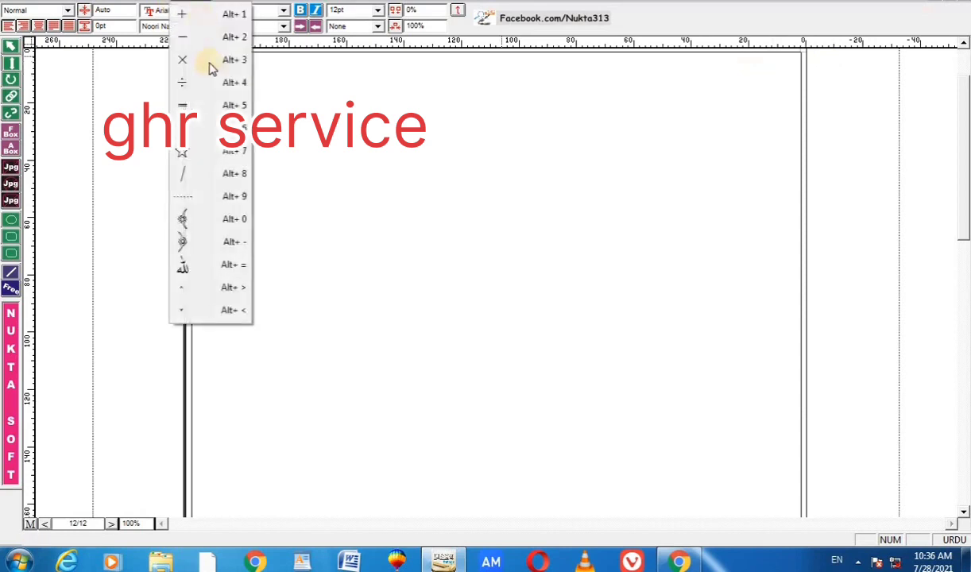
left_click(211, 242)
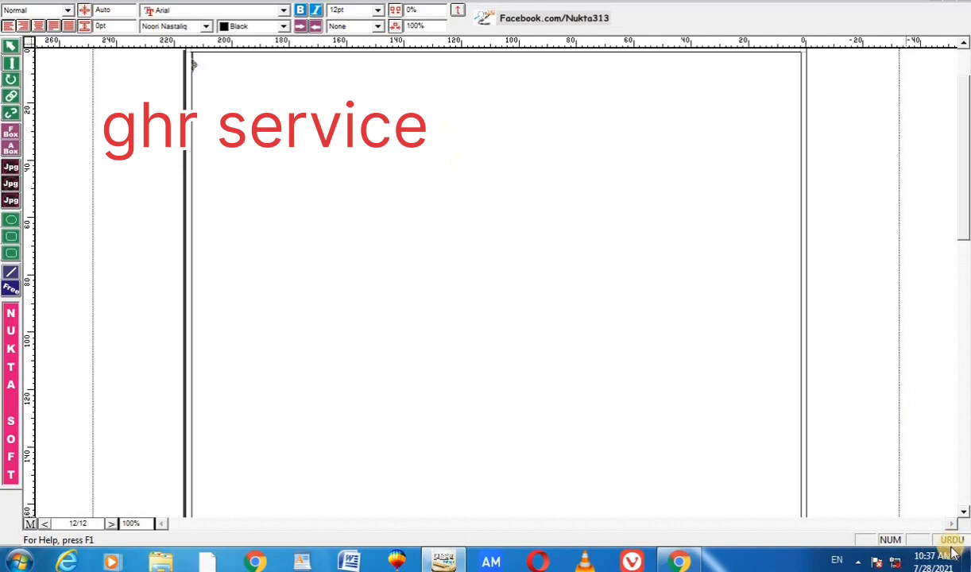
Type the Urdu school name and district after the ornament, correcting the mistyped last word to 'شلع کیچھ'.
type("ھر")
type("ل")
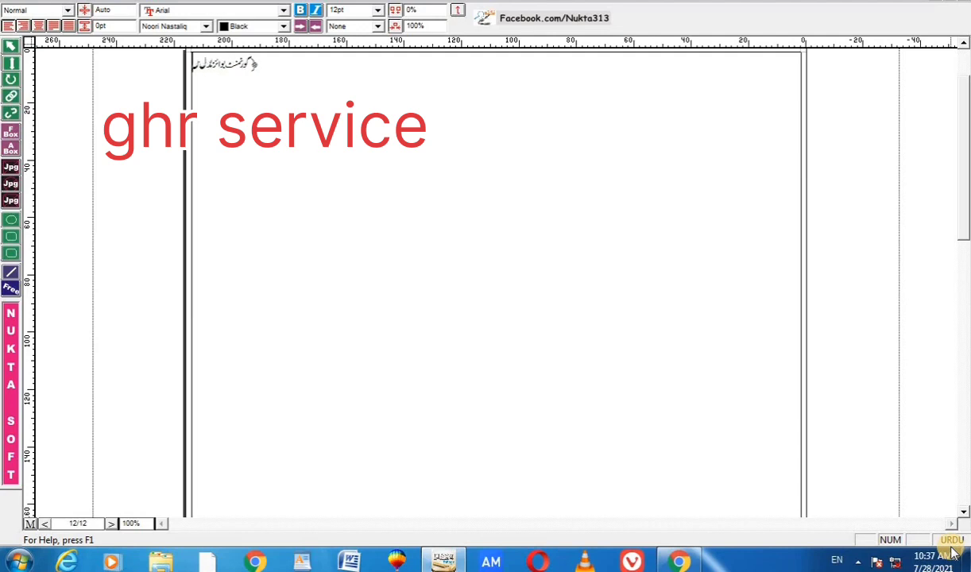
type(" سل")
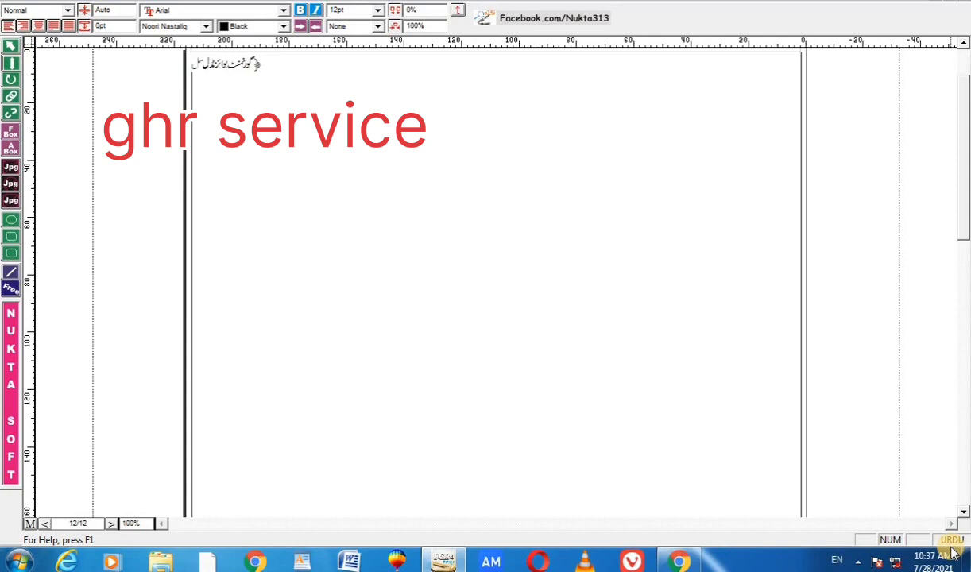
type("کو")
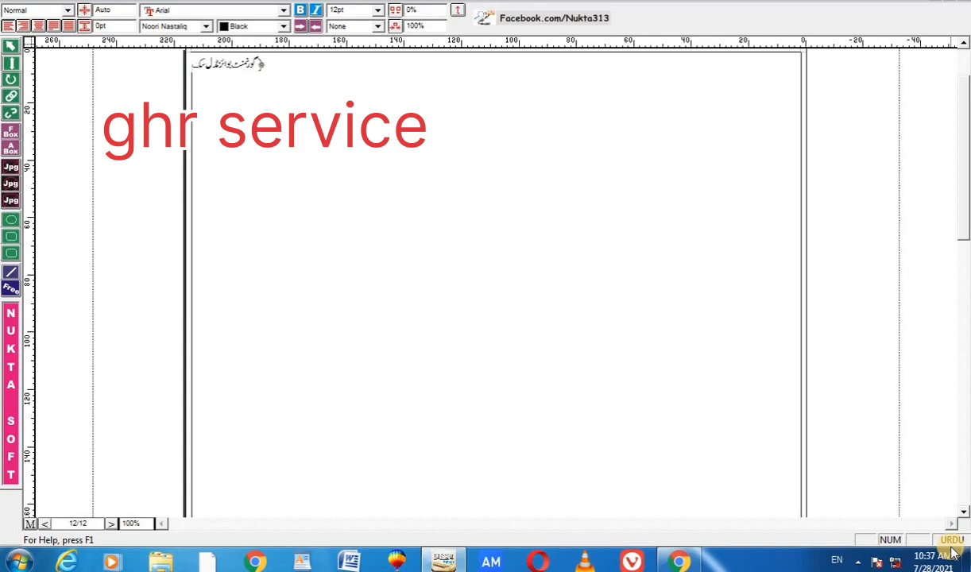
type("ل بستی")
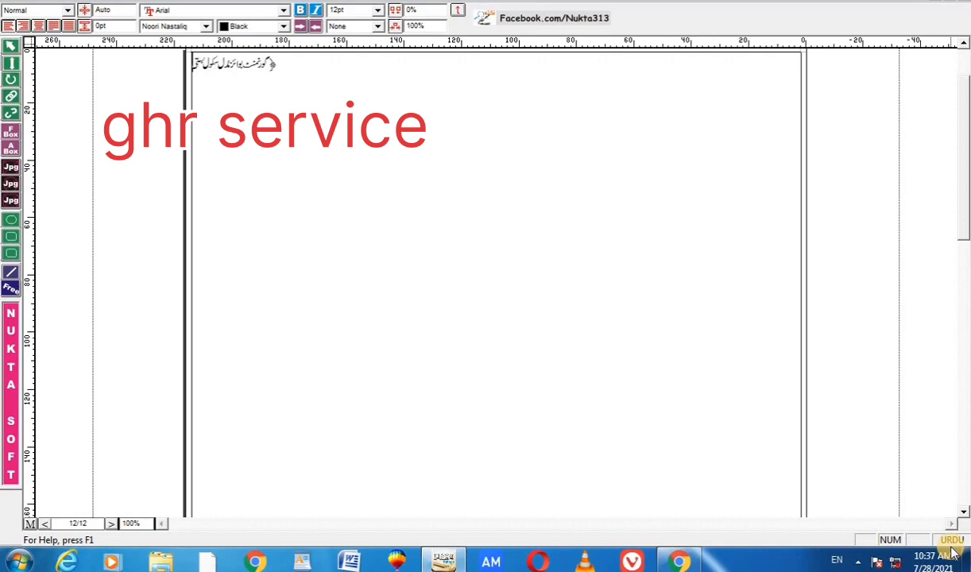
type(" کم")
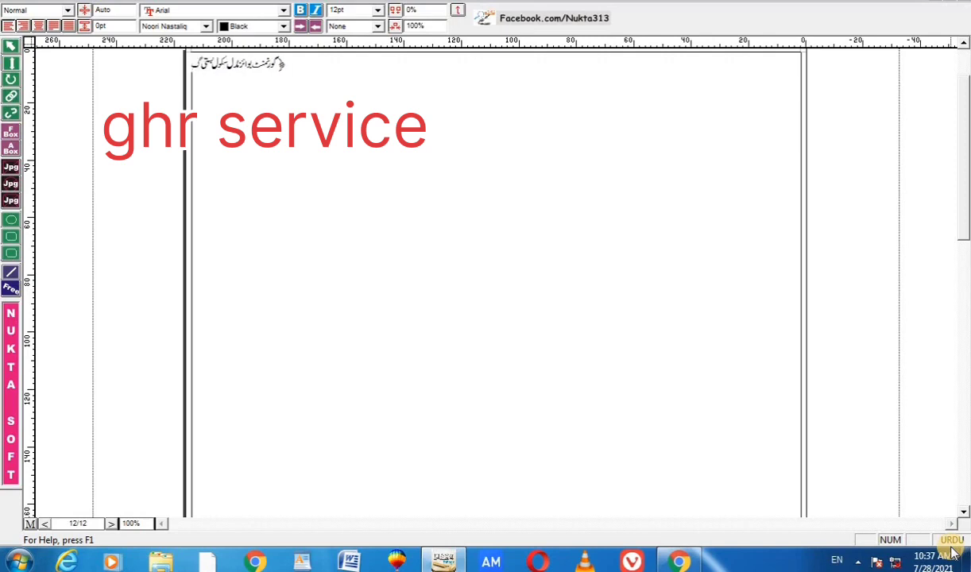
type("الی")
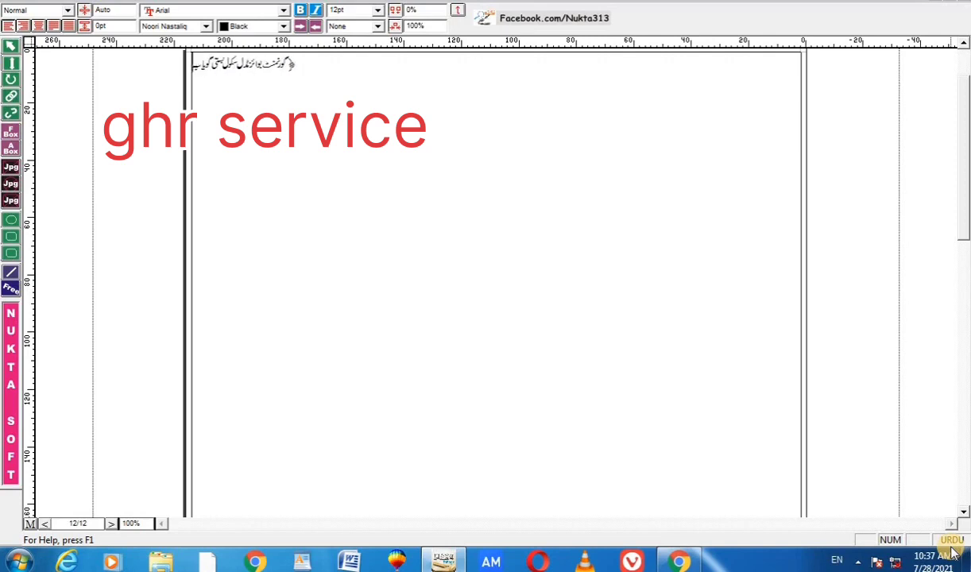
type(" گ ج")
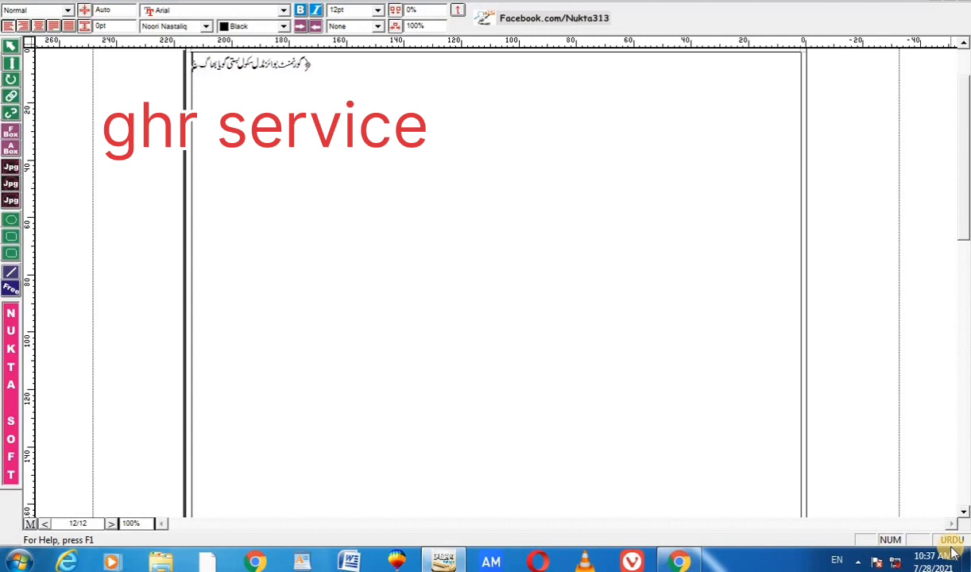
type("لے")
key("BackSpace")
key("BackSpace")
key("BackSpace")
key("BackSpace")
type("ش")
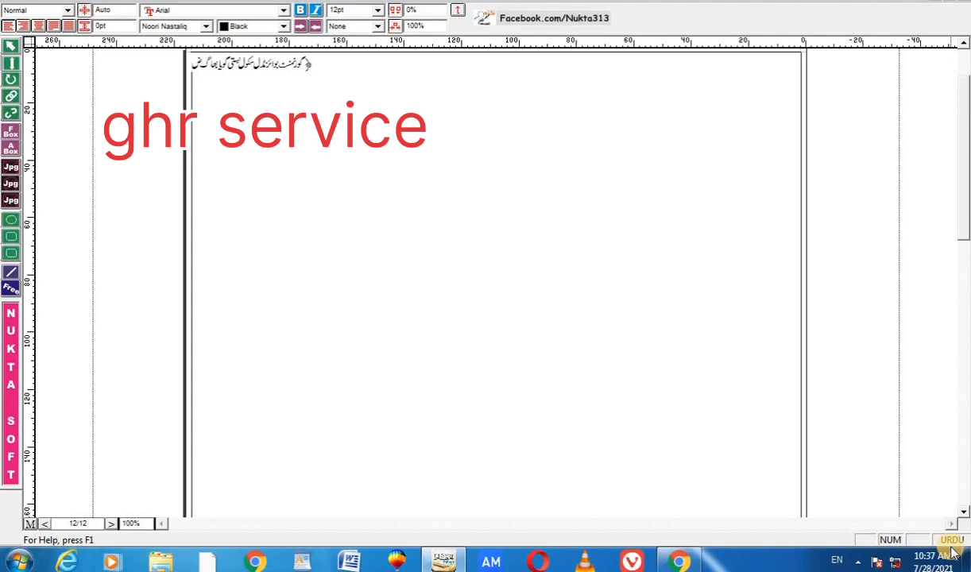
type("لع کیچ")
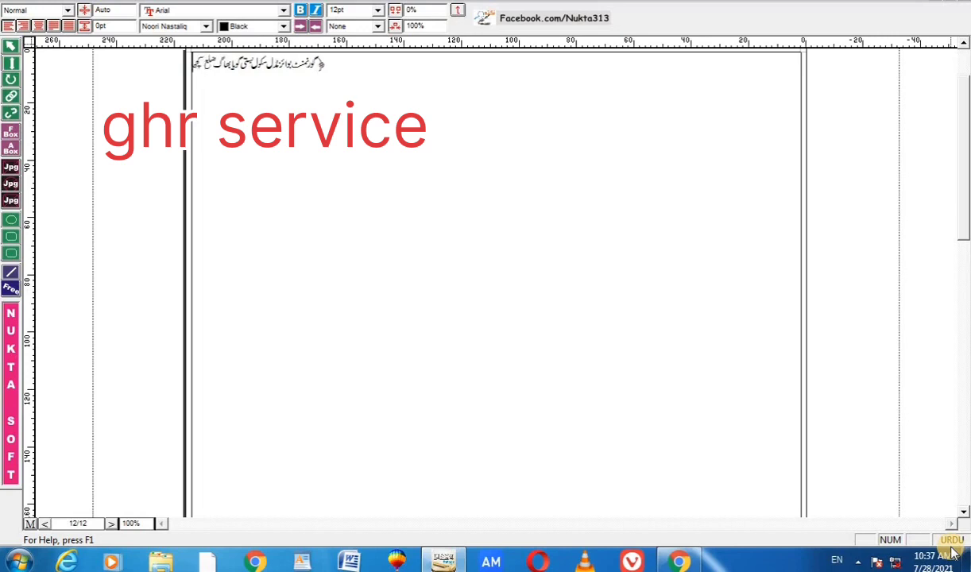
type("ھ")
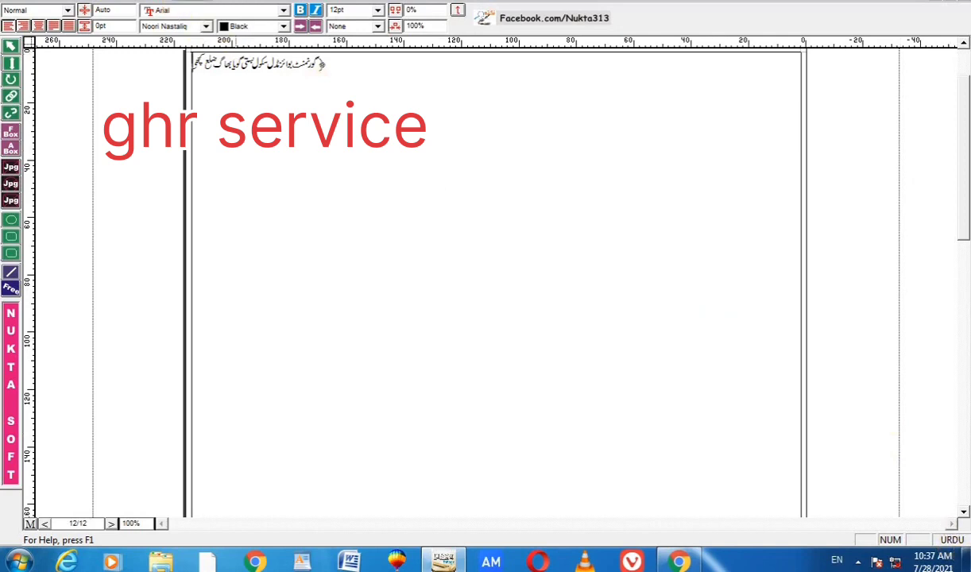
left_click(184, 2)
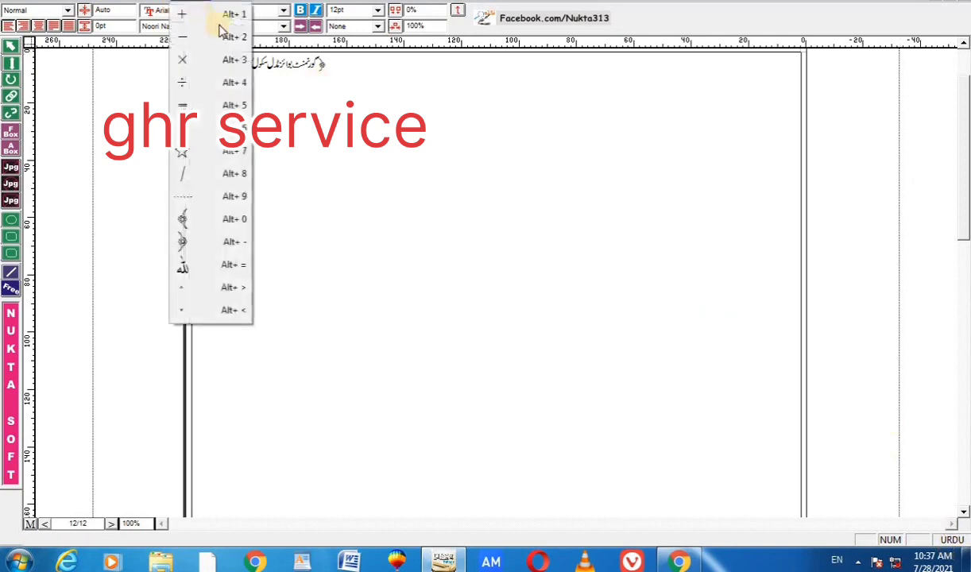
End the heading with the Alt+0 ornament, centre the line, and select the whole heading.
left_click(200, 224)
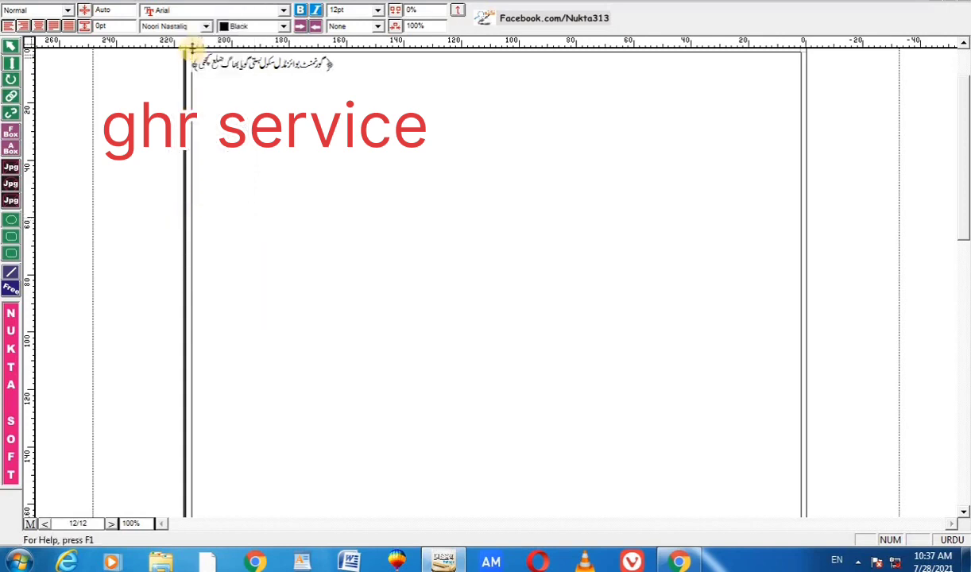
left_click(53, 26)
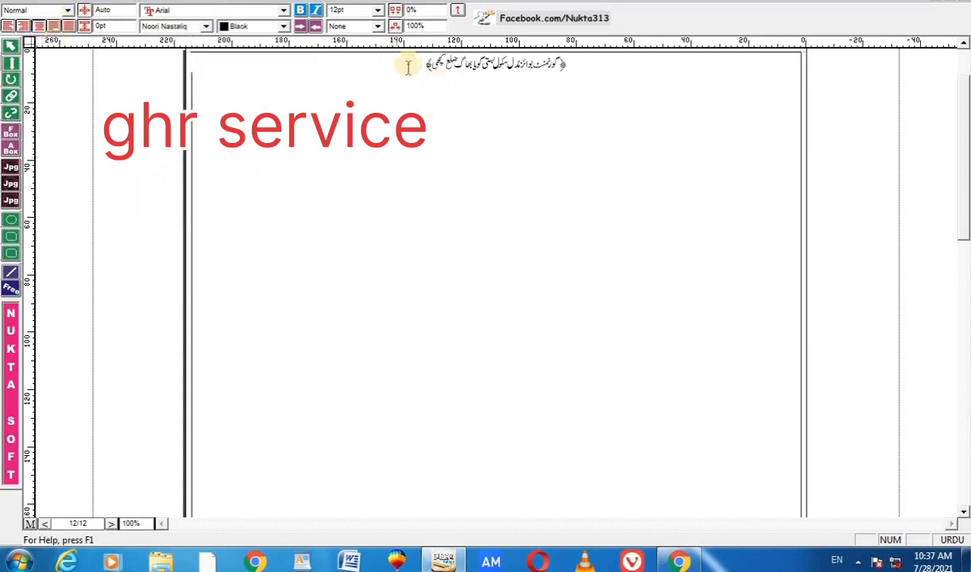
mouse_move(402, 65)
left_mouse_down()
mouse_move(481, 61)
mouse_move(515, 82)
left_mouse_up()
left_click(465, 80)
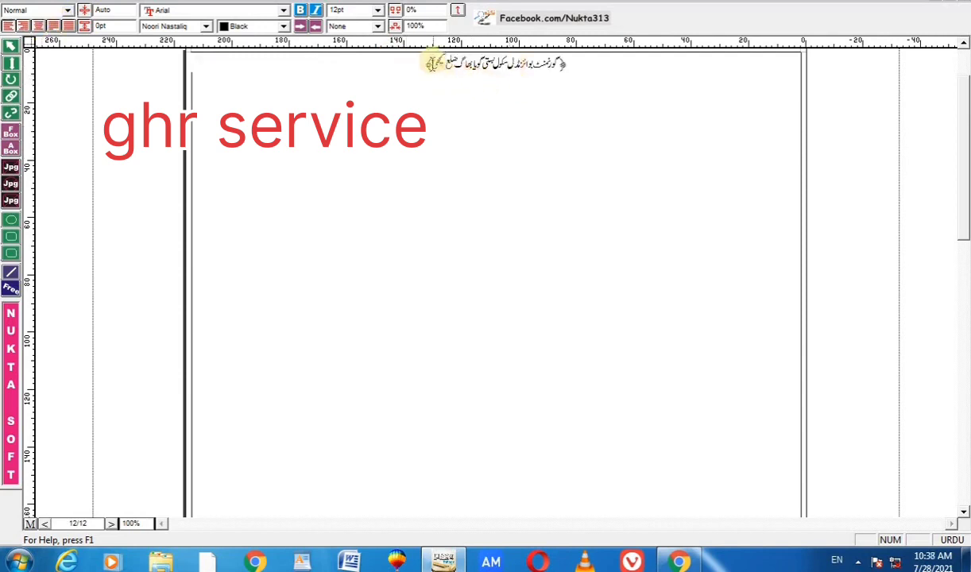
mouse_move(430, 63)
left_mouse_down()
mouse_move(536, 62)
mouse_move(429, 75)
mouse_move(566, 62)
left_mouse_up()
left_click(414, 63)
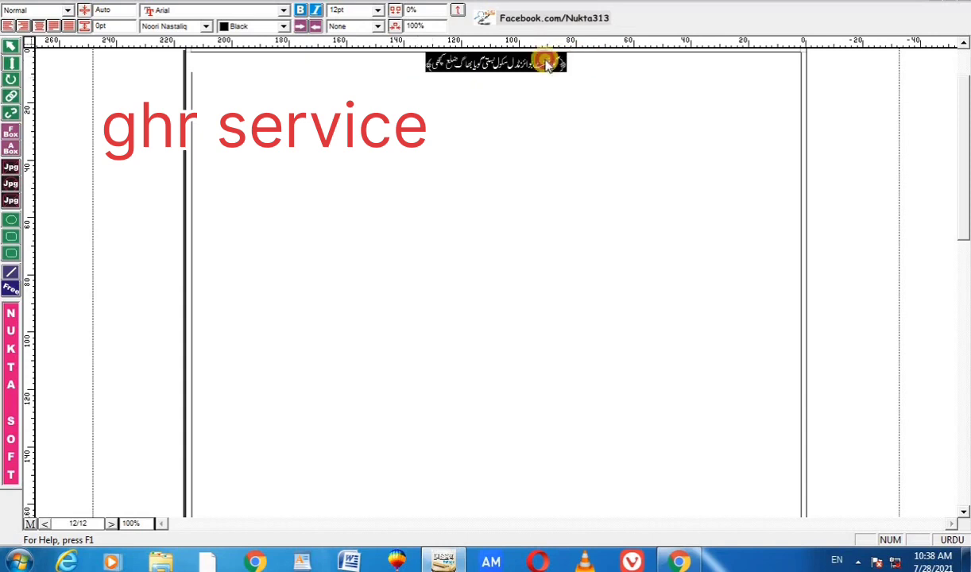
Enlarge the school-name heading to 38pt and reselect it.
left_click(379, 11)
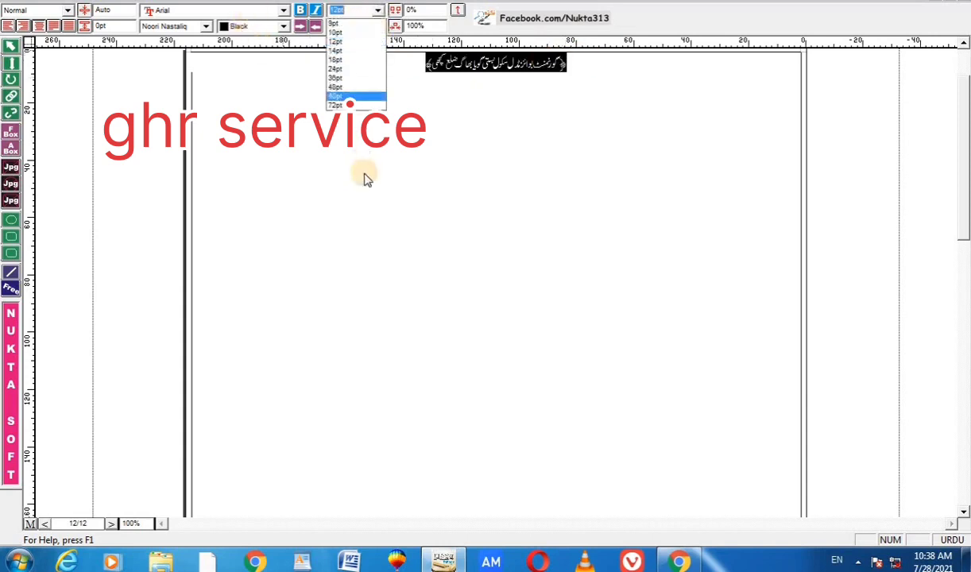
left_click(346, 88)
left_click(666, 89)
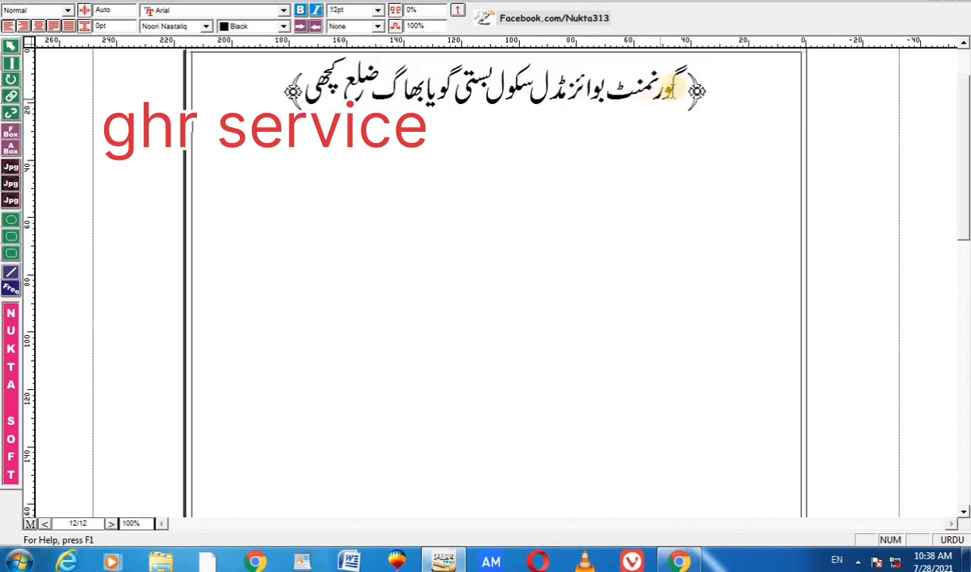
left_click_drag(670, 89, 316, 97)
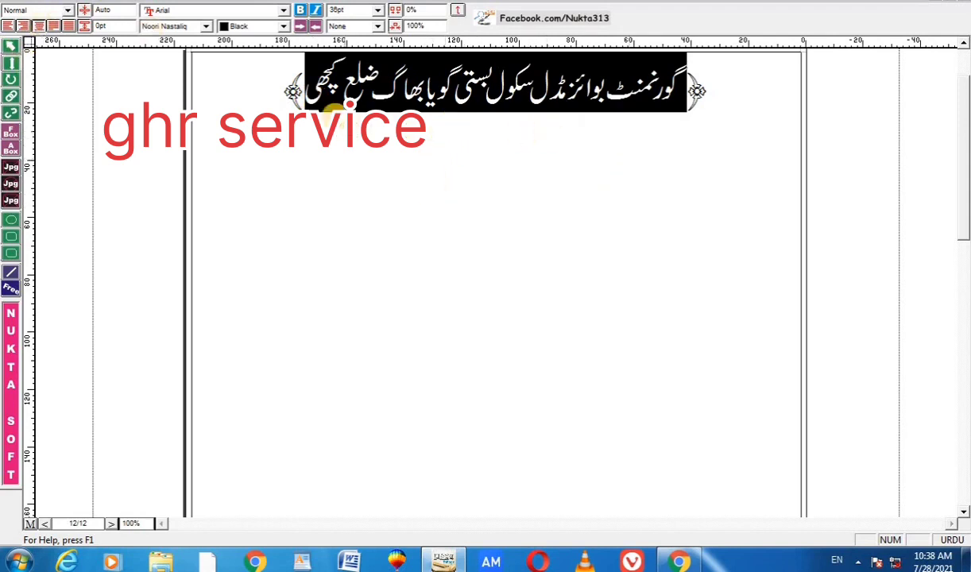
left_click(206, 28)
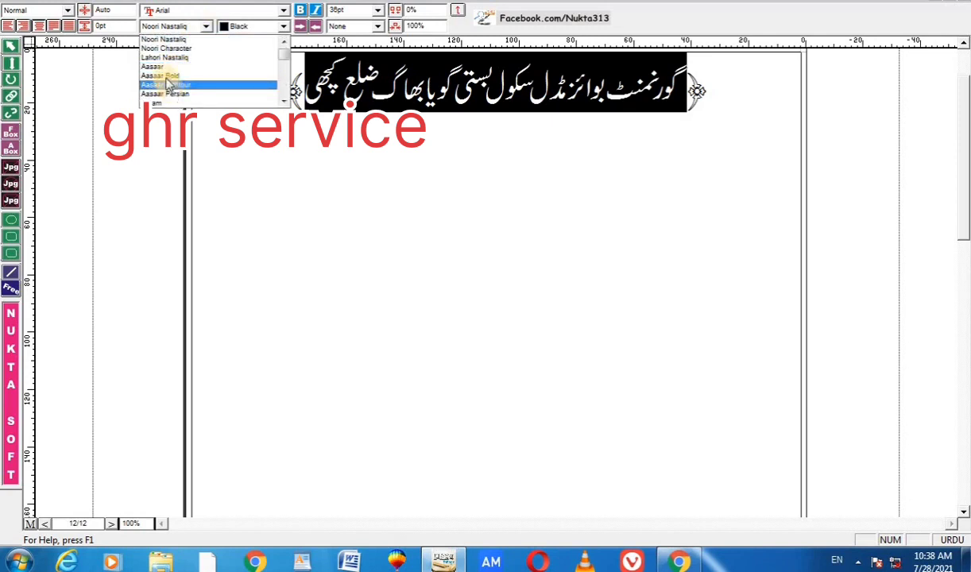
Try Aasaar Bold and Aswad Old on the heading and settle its size at 25pt.
left_click(163, 76)
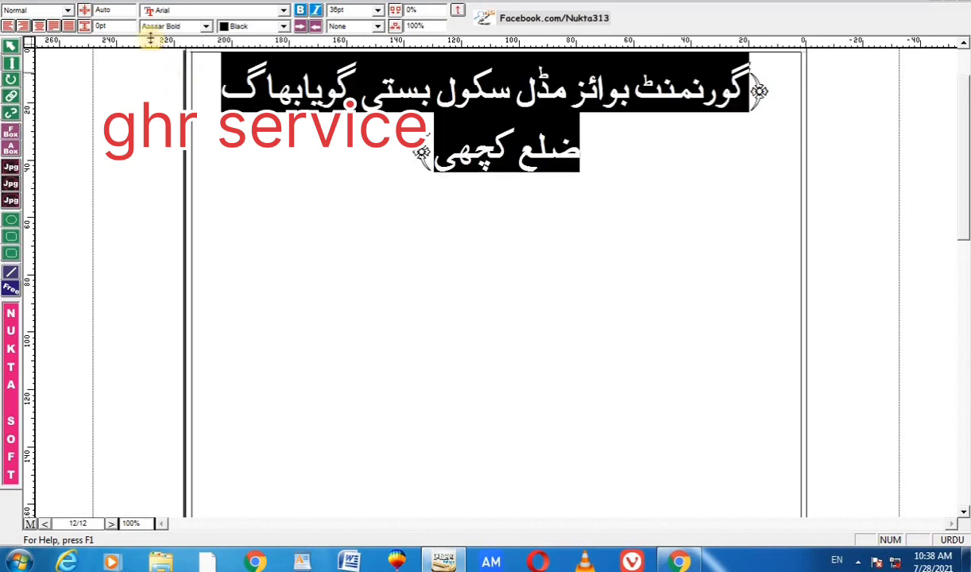
left_click(206, 26)
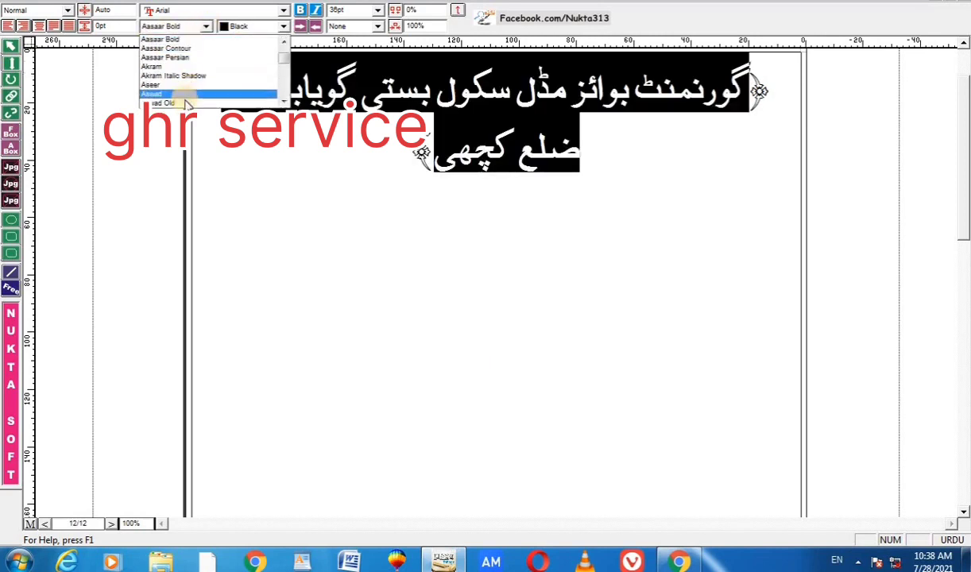
left_click(181, 100)
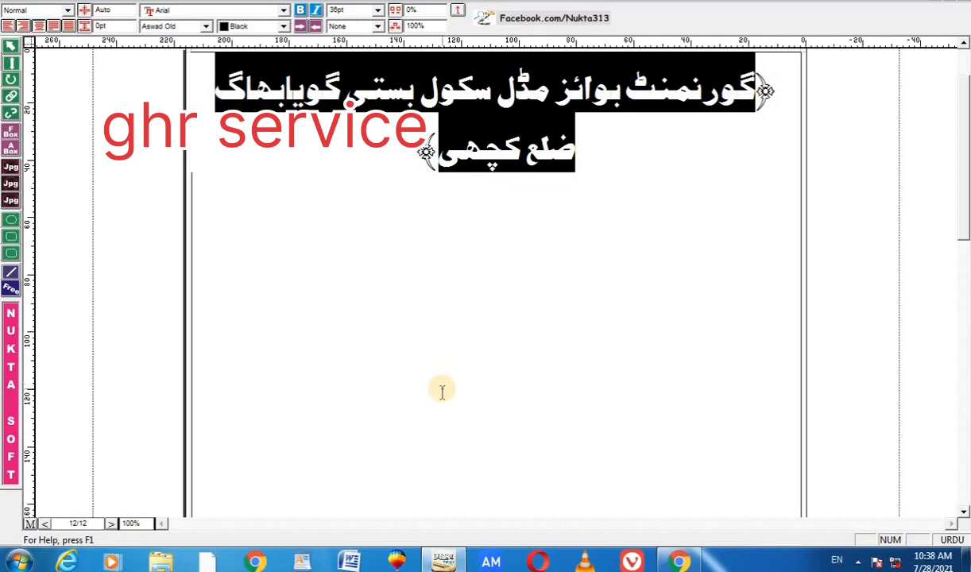
key("ctrl+z")
key("ctrl+z")
key("ctrl+z")
key("ctrl+z")
key("ctrl+z")
key("ctrl+z")
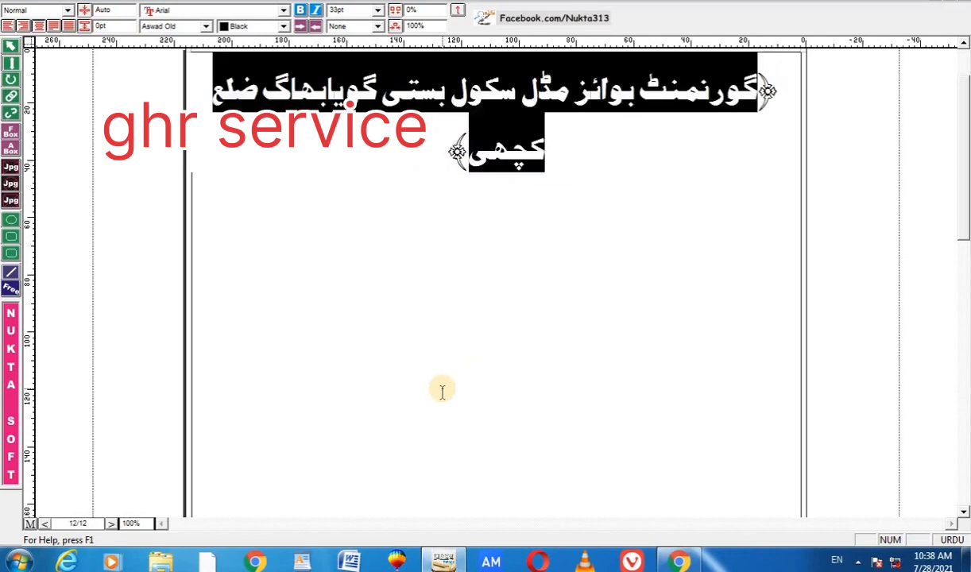
key("ctrl+z")
key("ctrl+z")
key("ctrl+z")
key("ctrl+z")
key("ctrl+z")
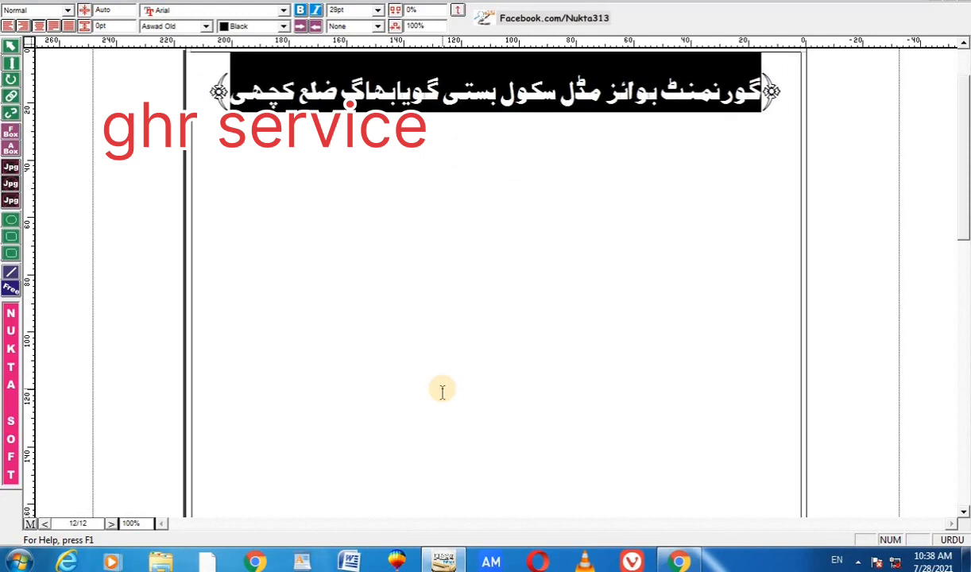
key("ctrl+z")
key("ctrl+z")
key("ctrl+z")
key("ctrl+z")
key("ctrl+z")
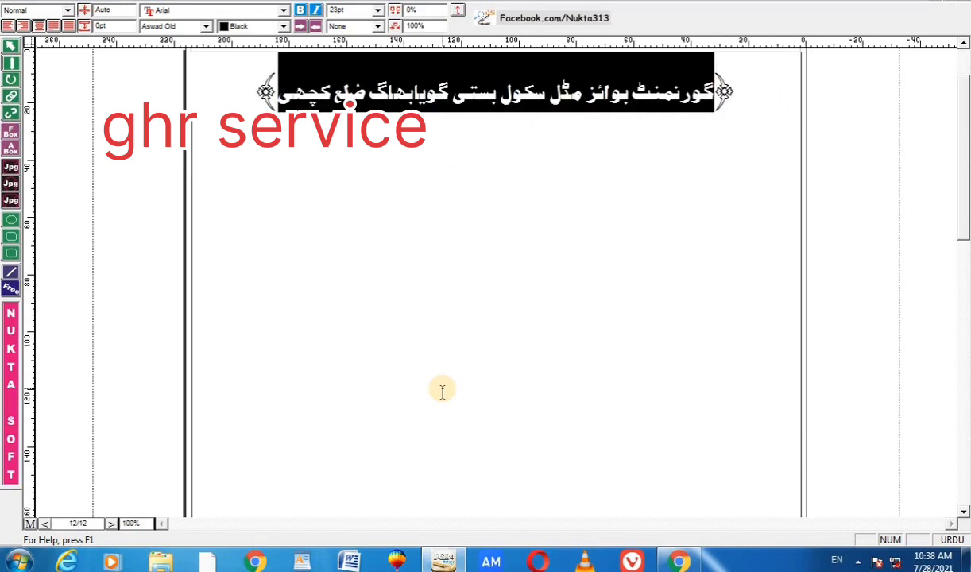
key("ctrl+bracketright")
key("ctrl+bracketright")
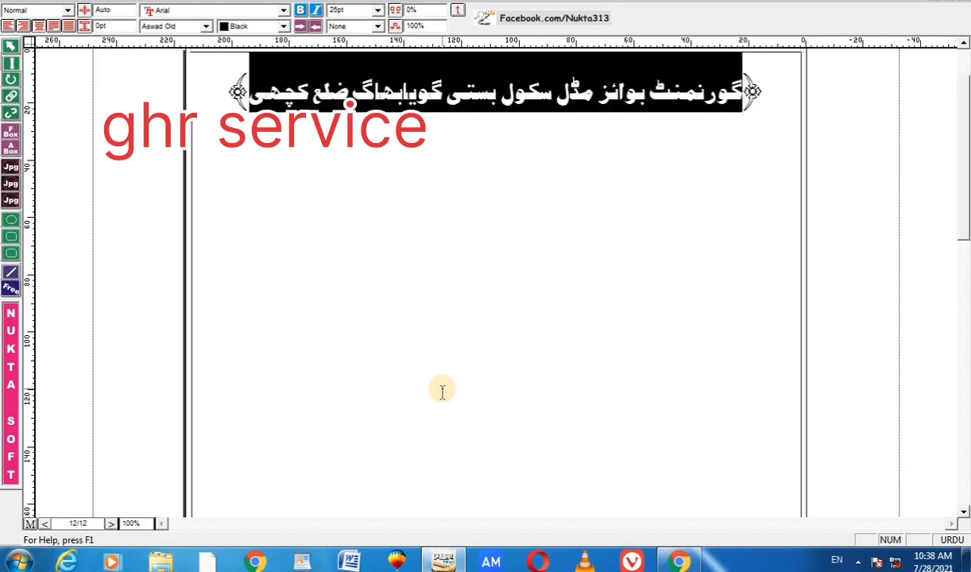
key("ctrl+bracketleft")
key("ctrl+bracketleft")
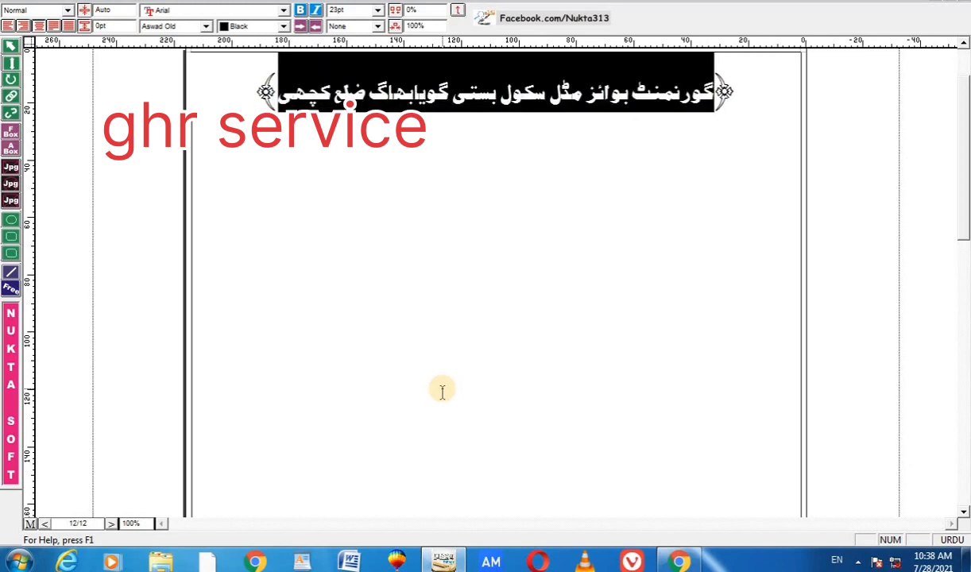
key("ctrl+bracketright")
key("ctrl+bracketright")
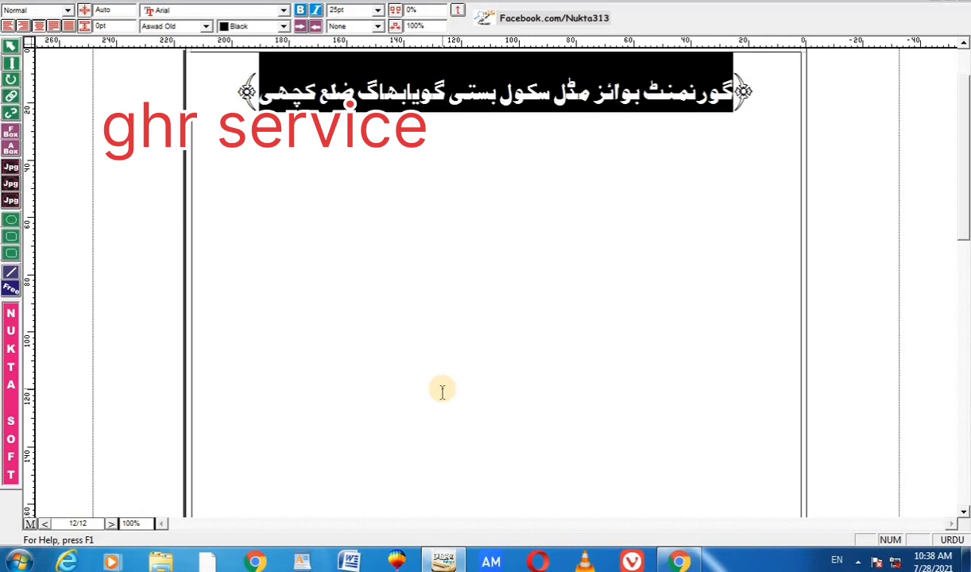
Preview Batool Bold, Dubai, Jaben Italic, Mahal, Jameel and Qamar fonts on the heading.
left_click(206, 27)
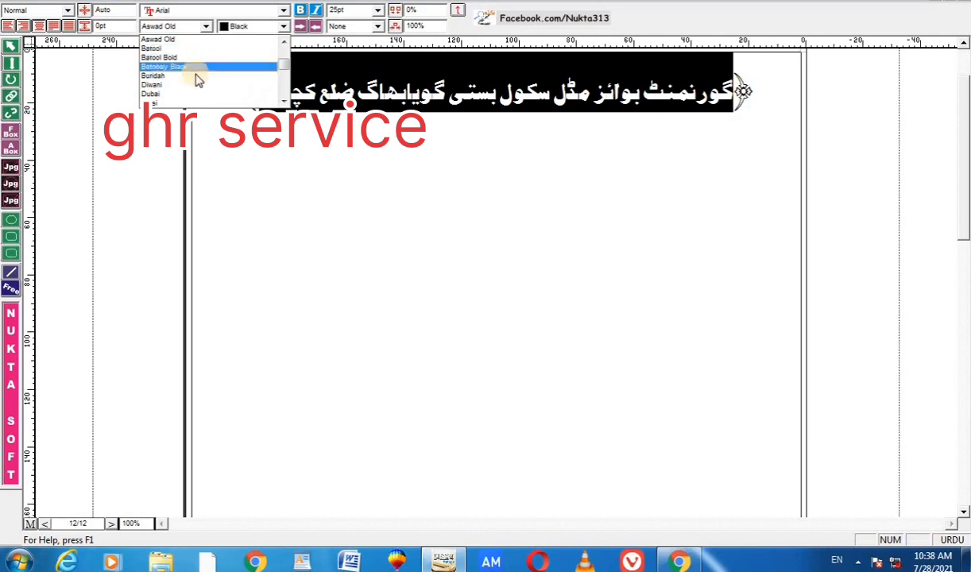
left_click(192, 58)
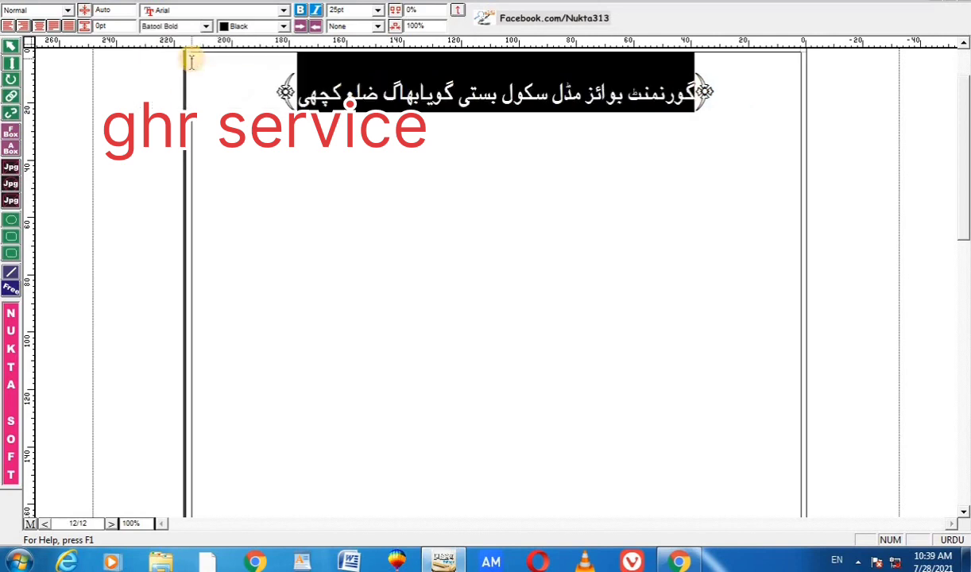
left_click(204, 27)
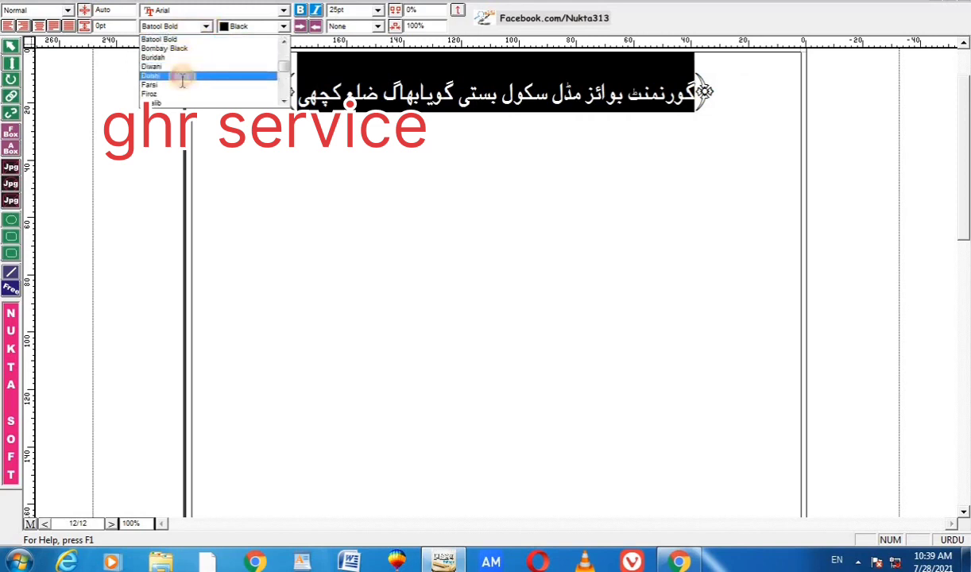
left_click(182, 76)
left_click(206, 26)
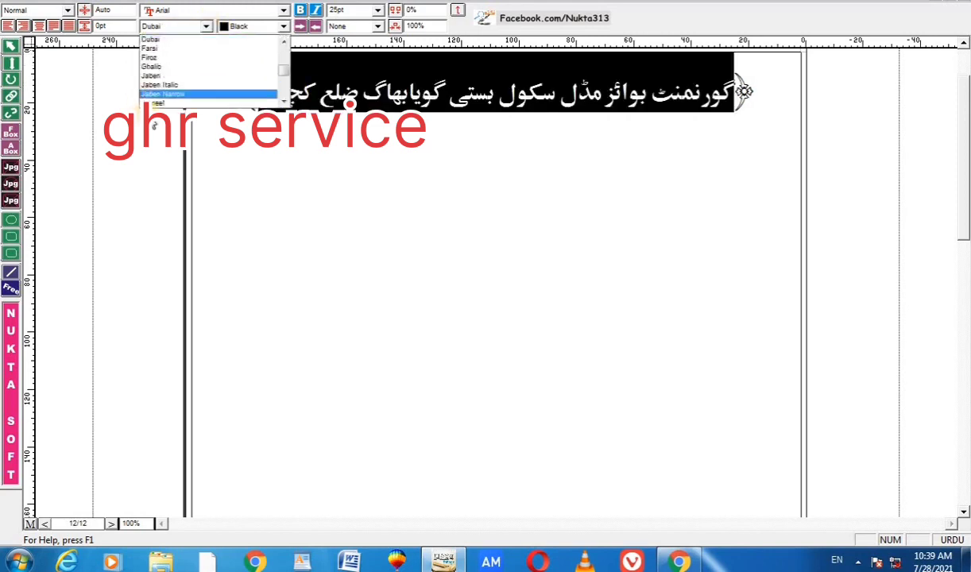
left_click(148, 83)
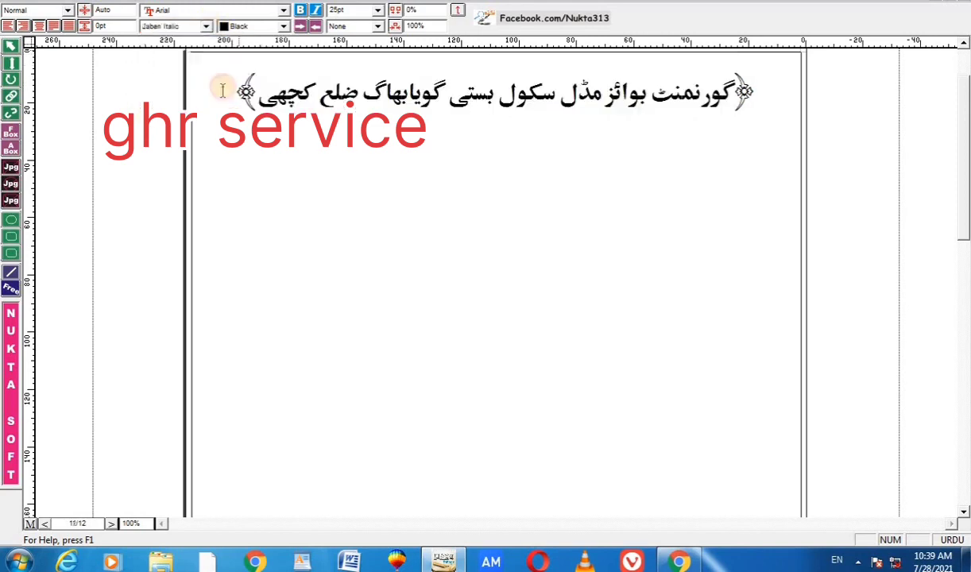
left_click(206, 27)
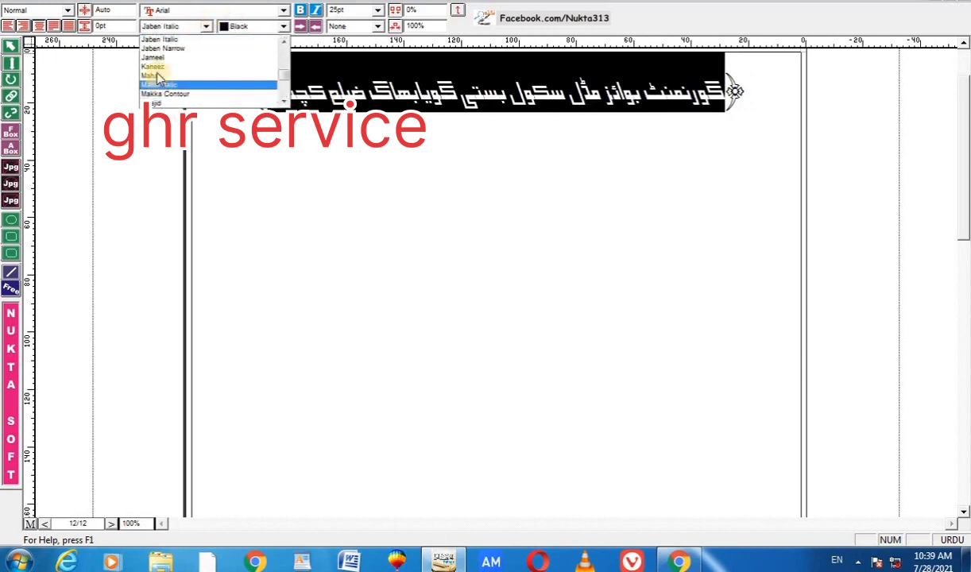
left_click(158, 76)
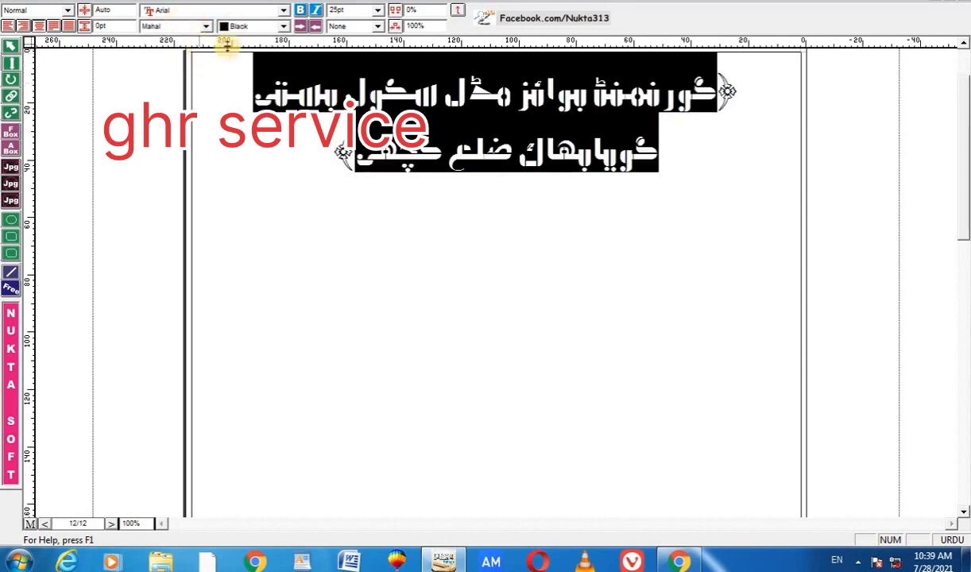
left_click(206, 27)
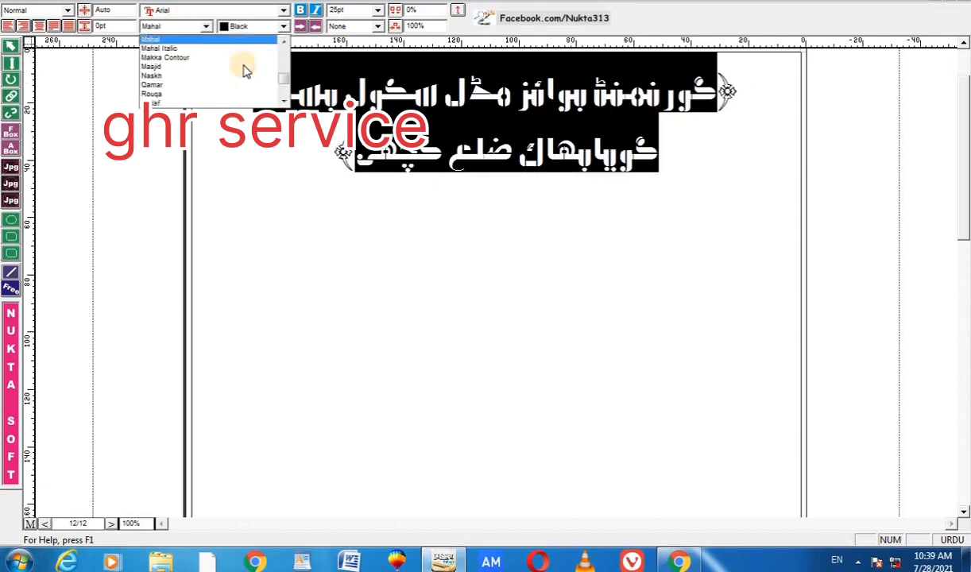
left_click(283, 40)
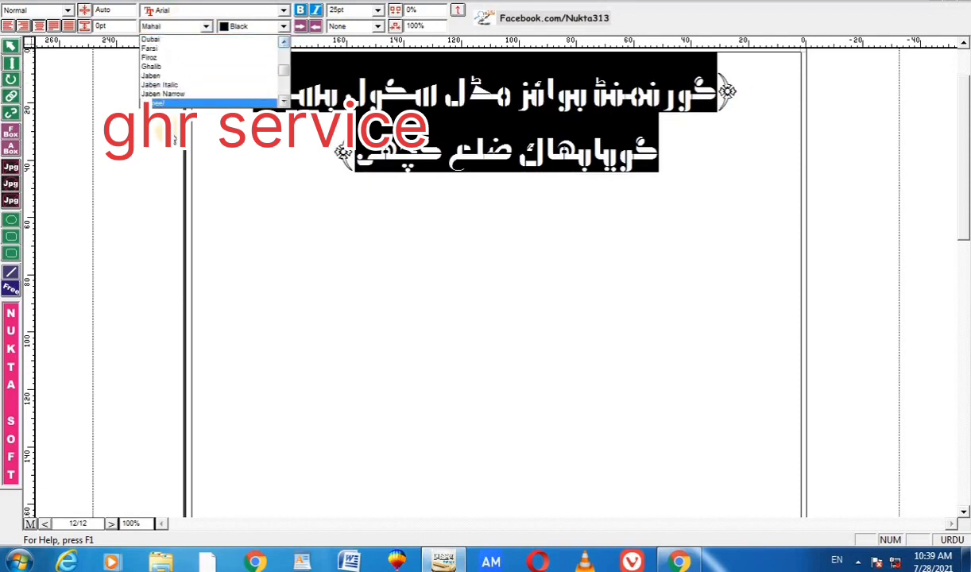
left_click(158, 104)
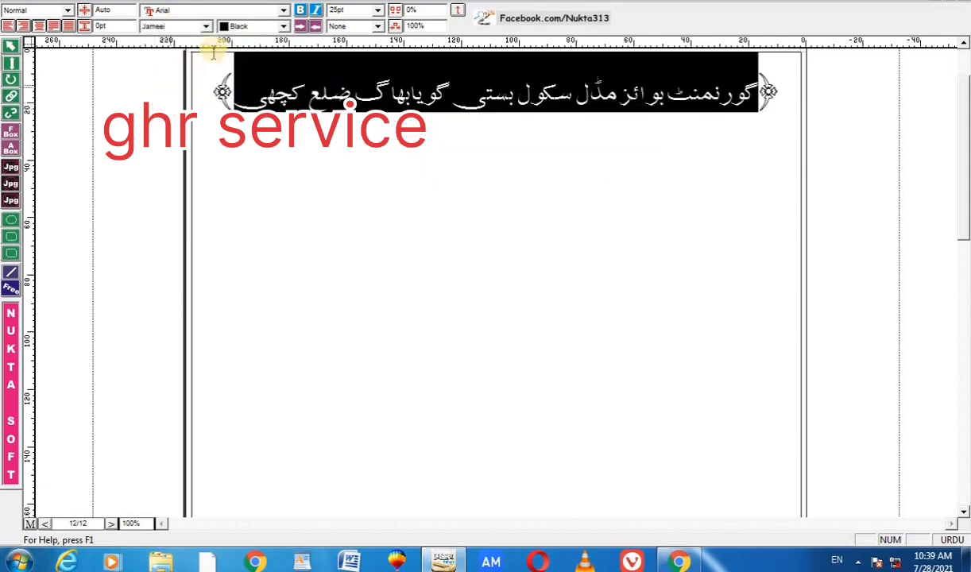
left_click(206, 26)
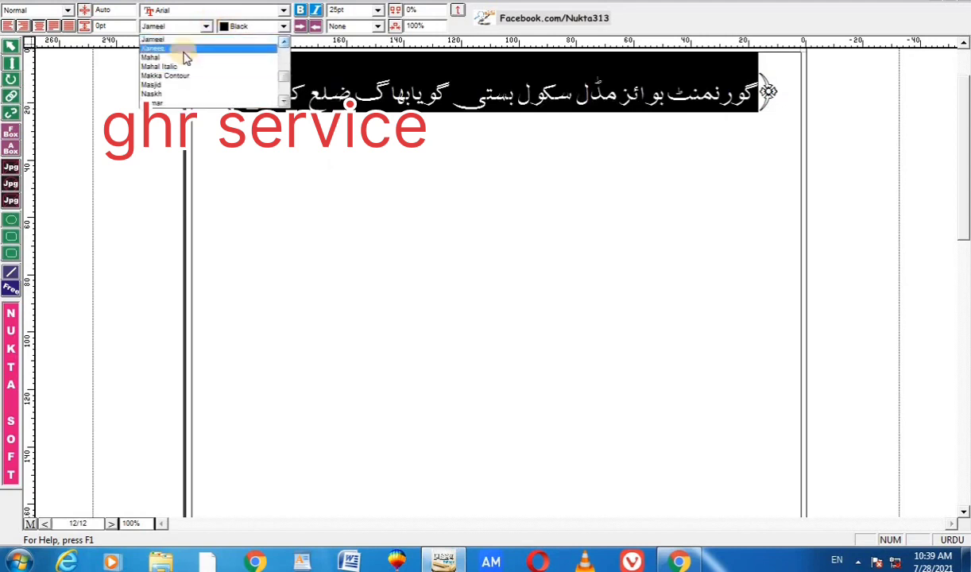
left_click(188, 103)
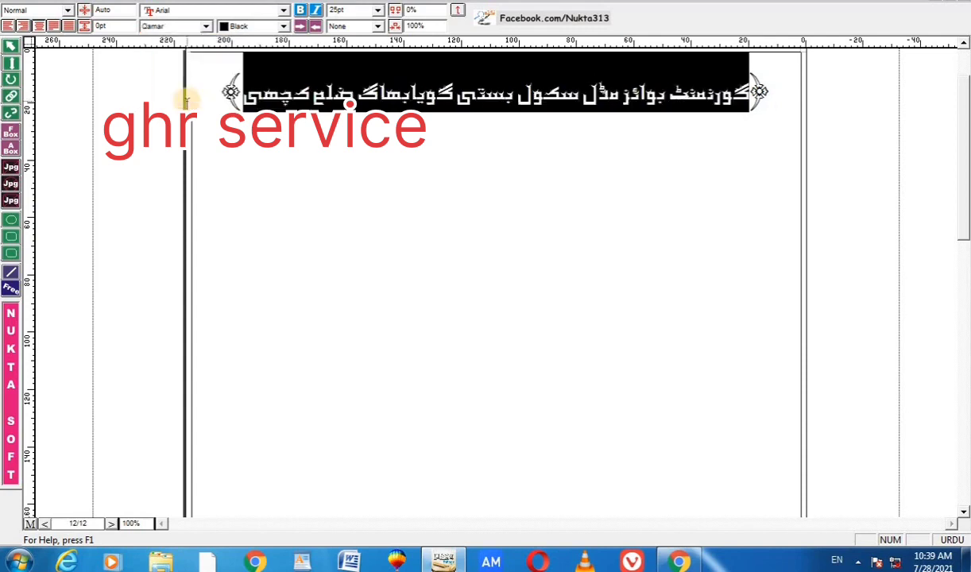
Scroll through the font list and apply the Aswad font to the heading.
left_click(206, 26)
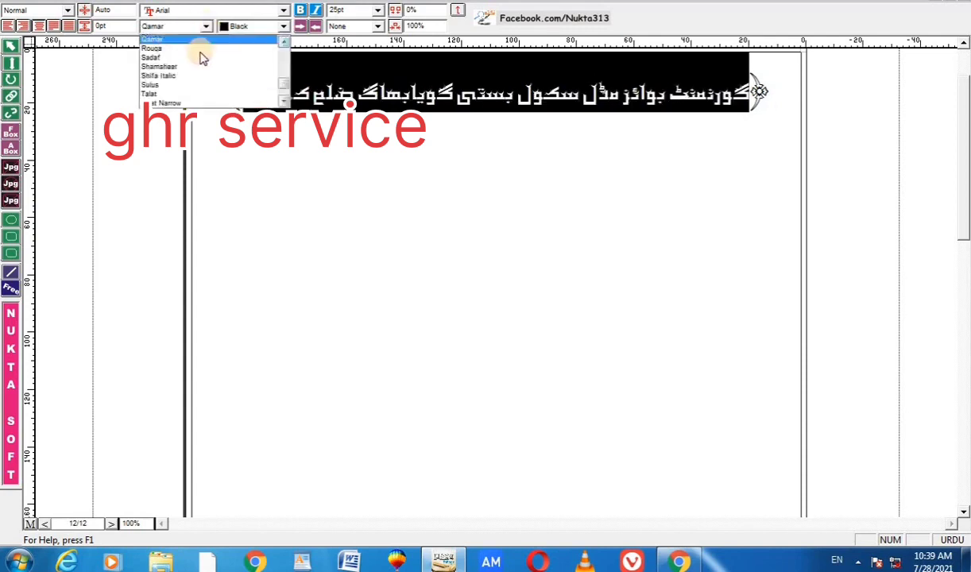
left_click(283, 40)
left_click(284, 42)
left_click(283, 41)
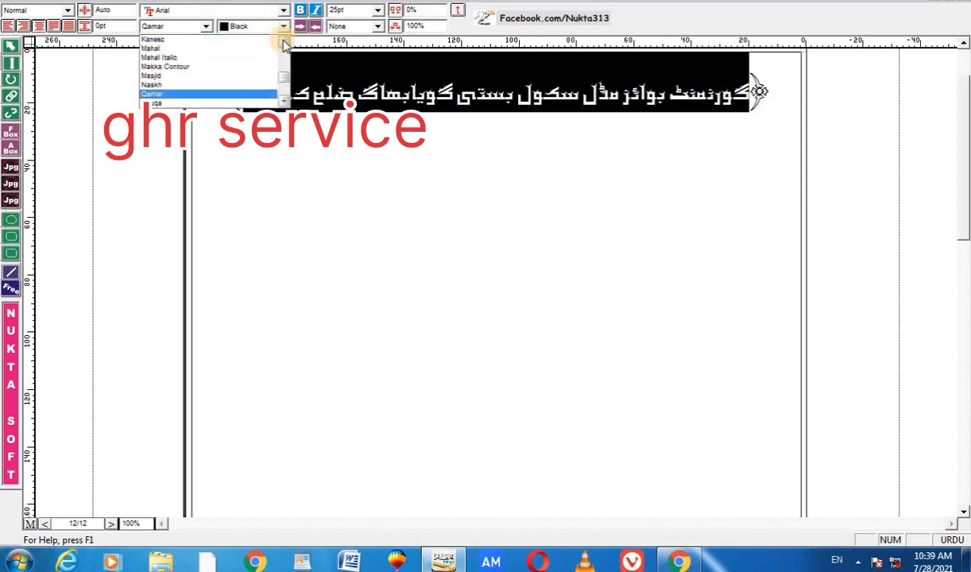
left_click(284, 42)
left_click(284, 41)
left_click(284, 41)
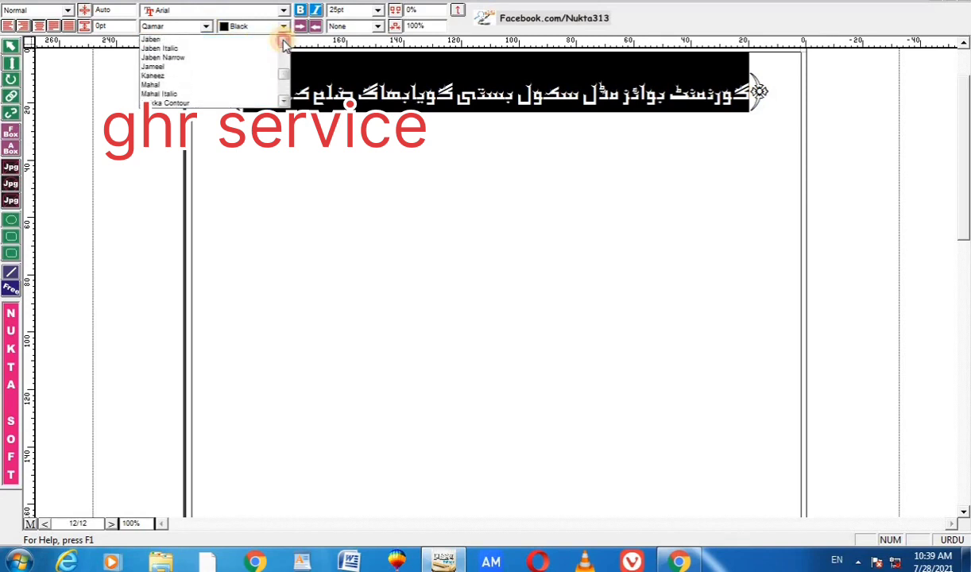
left_click(283, 41)
left_click(283, 41)
left_click(283, 42)
left_click(284, 41)
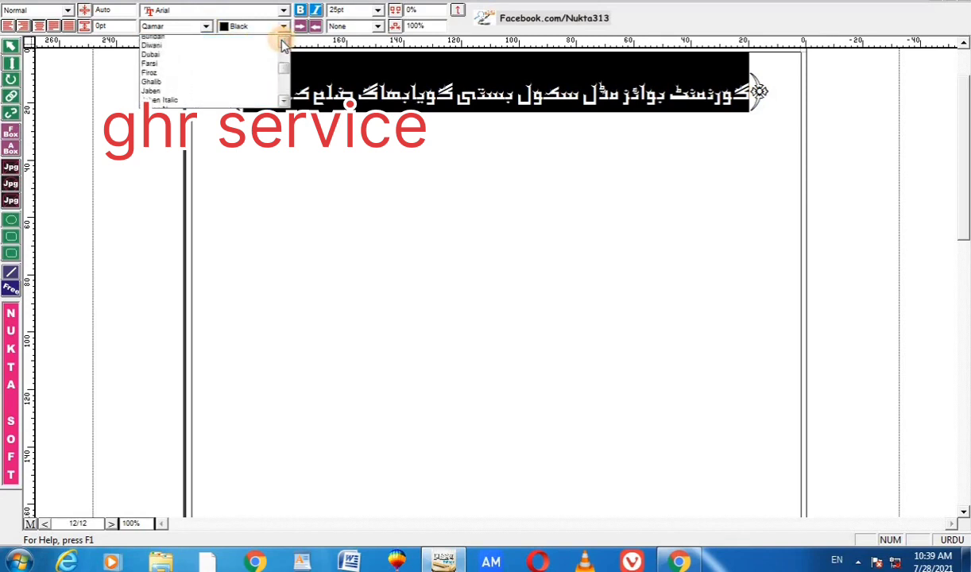
left_click(283, 41)
left_click(284, 41)
left_click(283, 41)
left_click(283, 41)
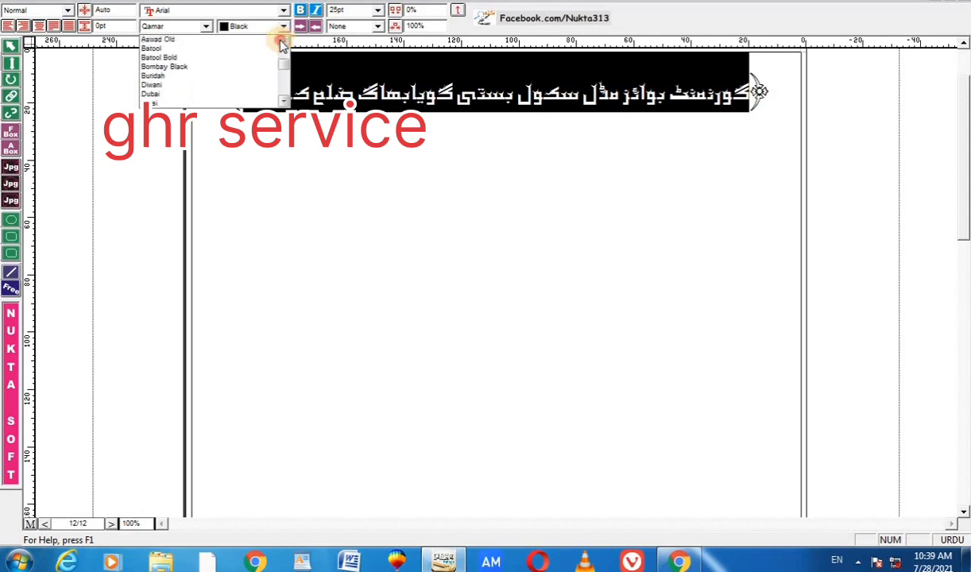
left_click(284, 41)
left_click(282, 41)
left_click(282, 42)
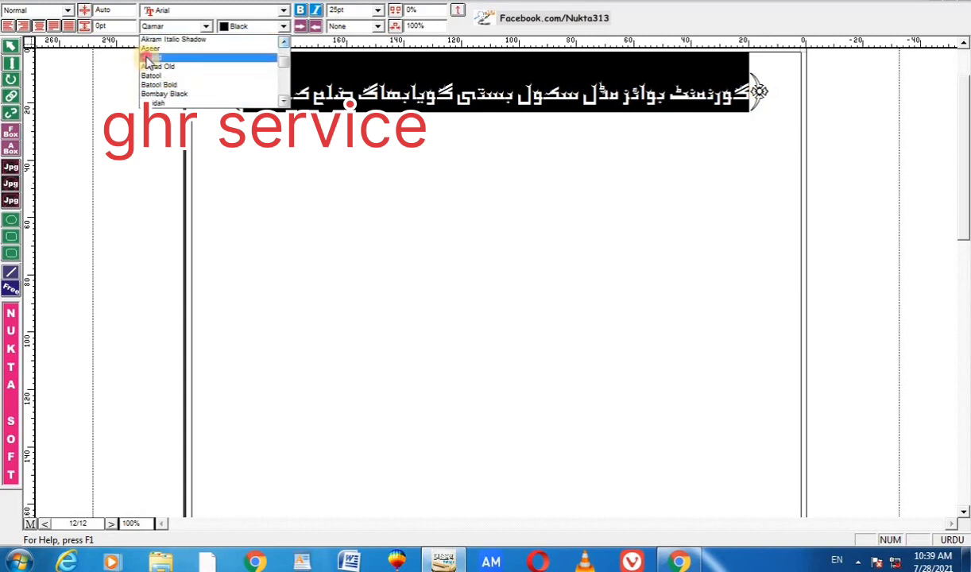
left_click(148, 58)
Insert a one-row table with 4 columns directly below the heading.
left_click(357, 127)
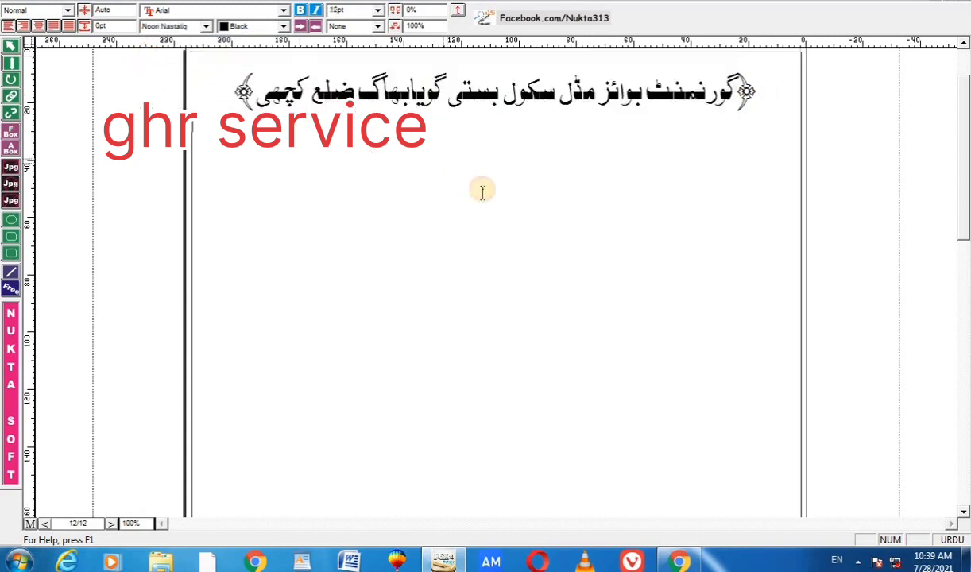
left_click(234, 93)
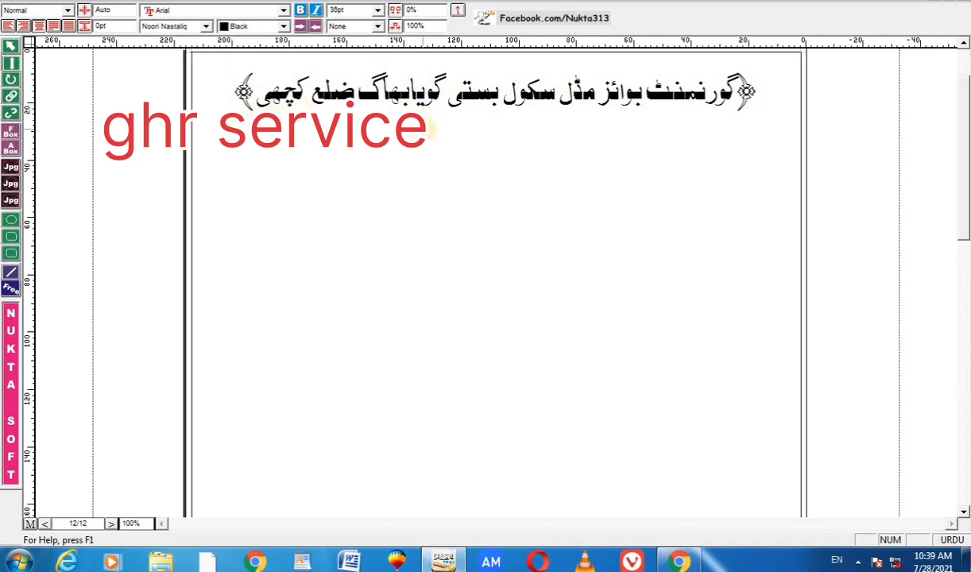
right_click(403, 125)
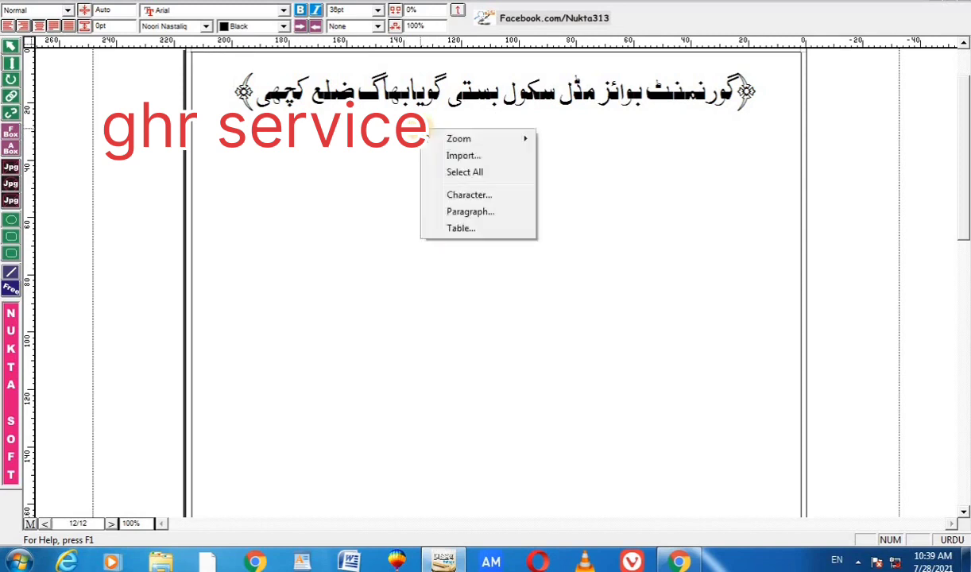
left_click(454, 231)
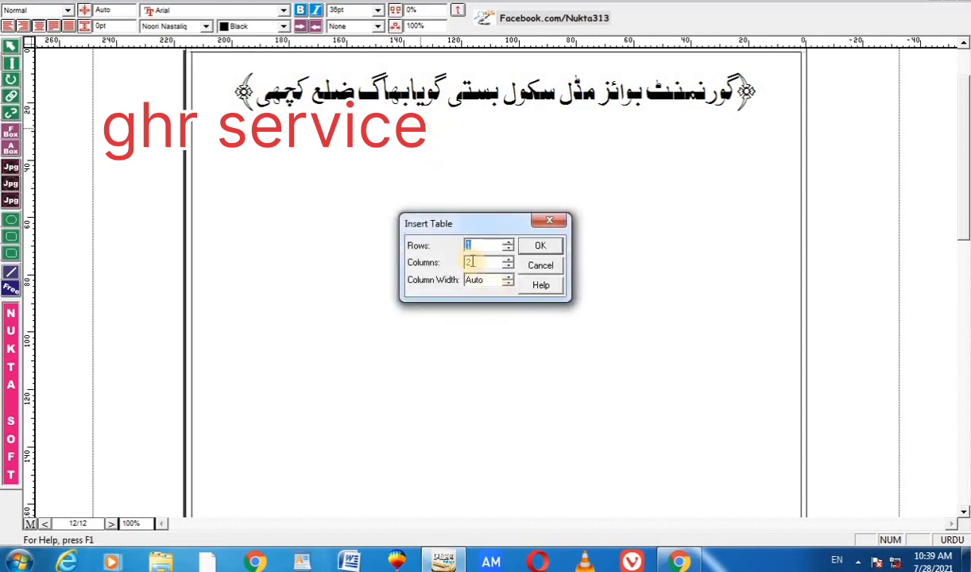
double_click(474, 262)
type("4")
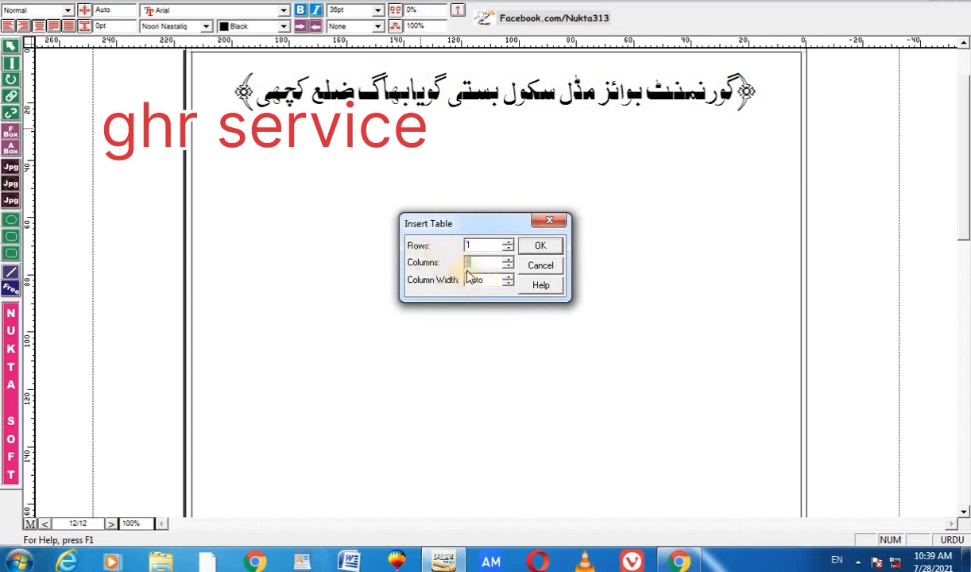
left_click(540, 247)
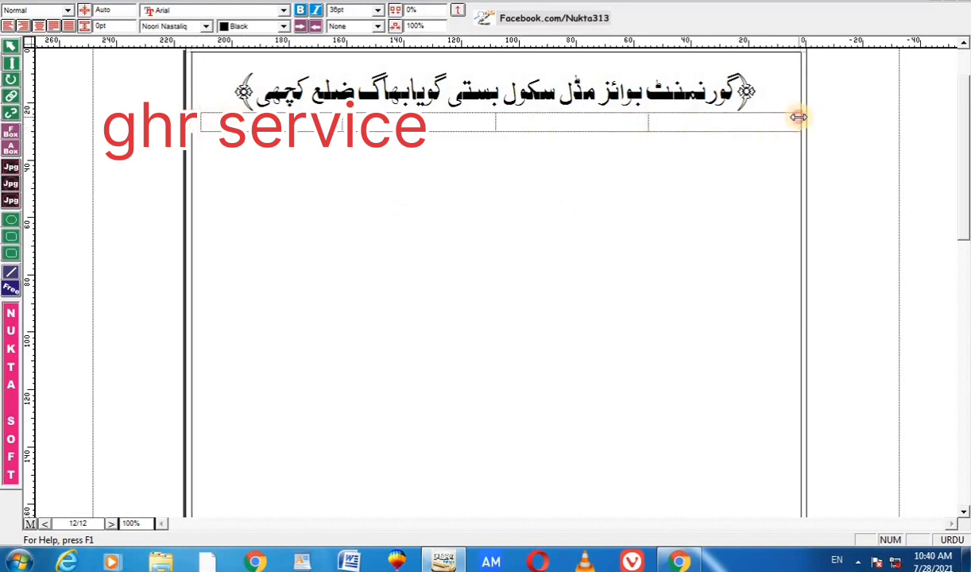
Narrow the table within the page margin and enter 'وقت تین گھنٹے' in its rightmost cell.
left_click_drag(798, 116, 764, 123)
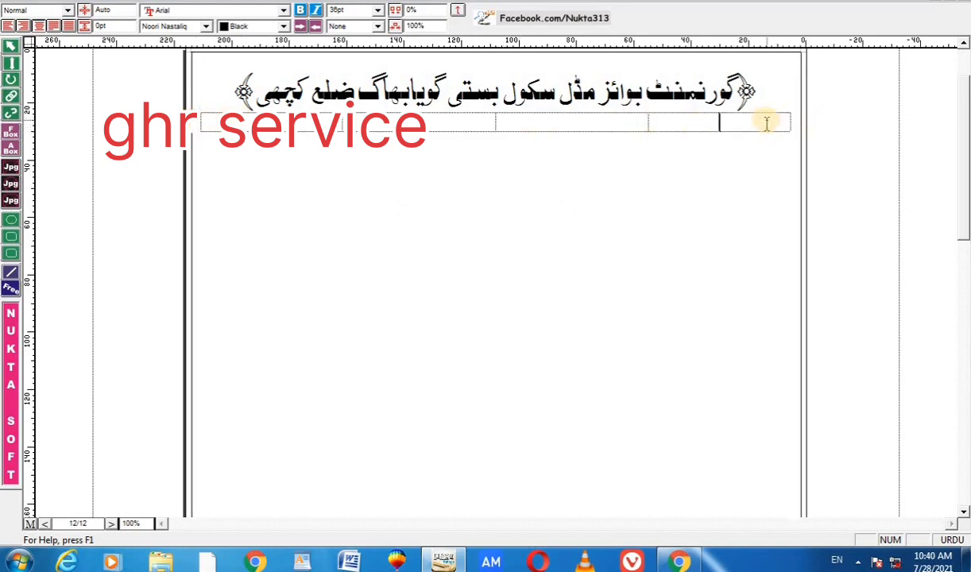
type("و")
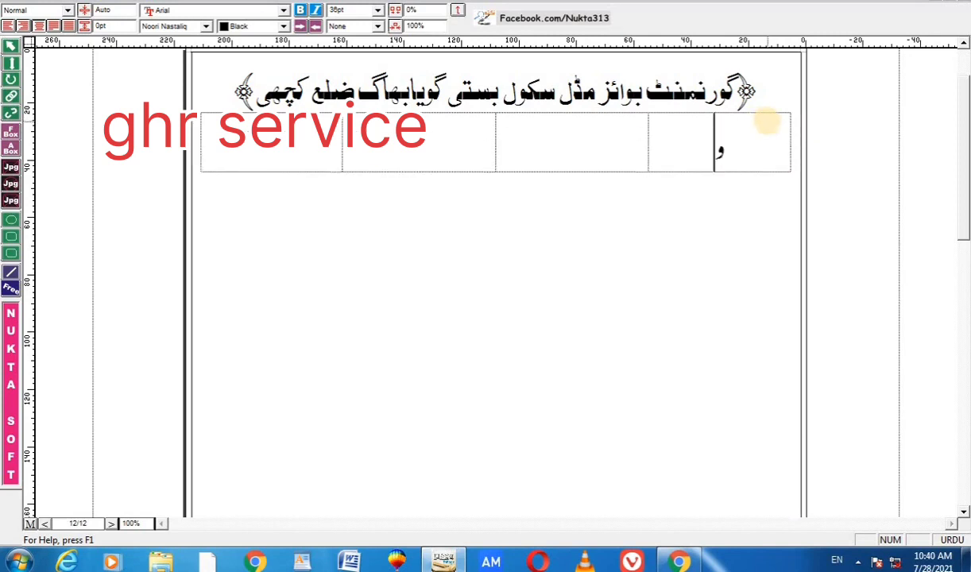
type("قت ت")
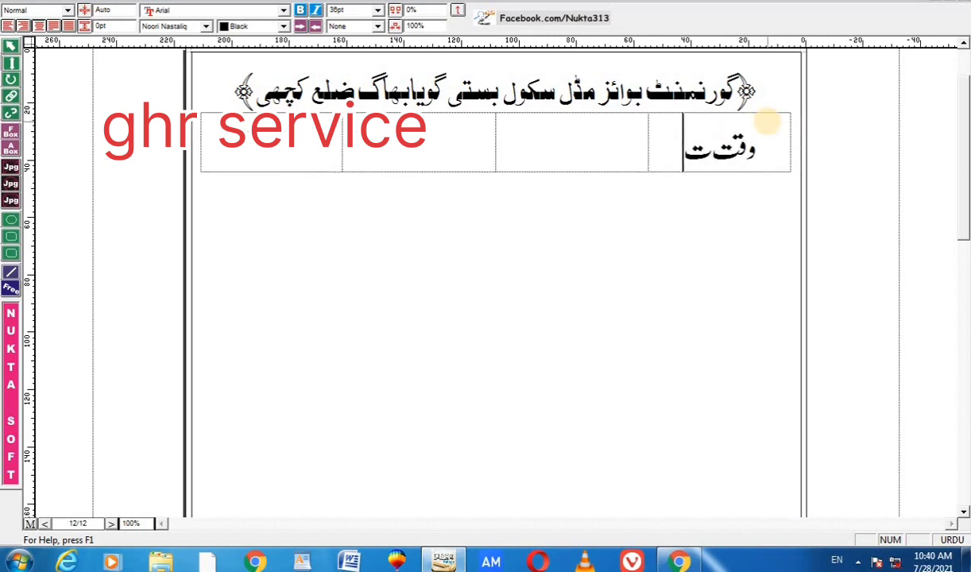
type("ین گھن")
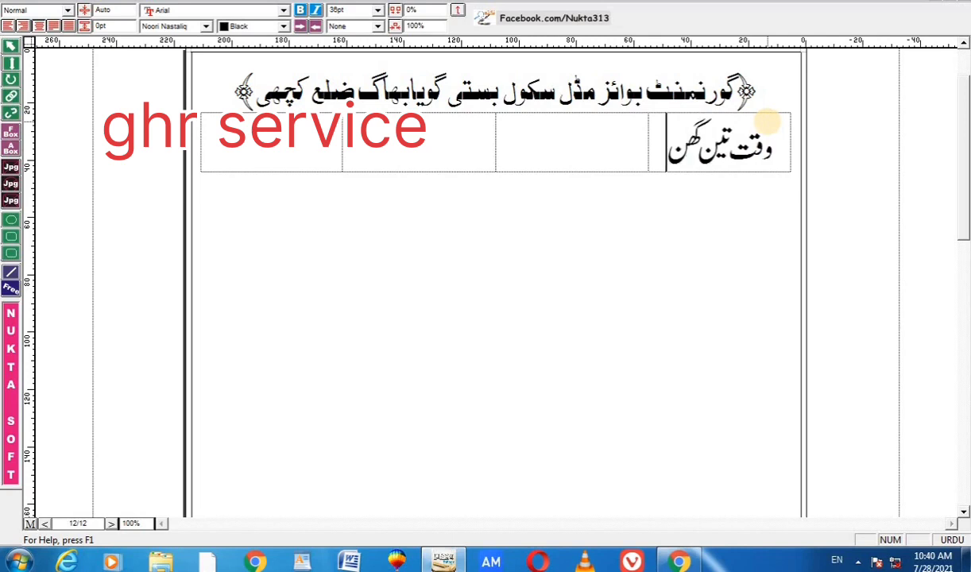
type("ٹے")
left_click(572, 123)
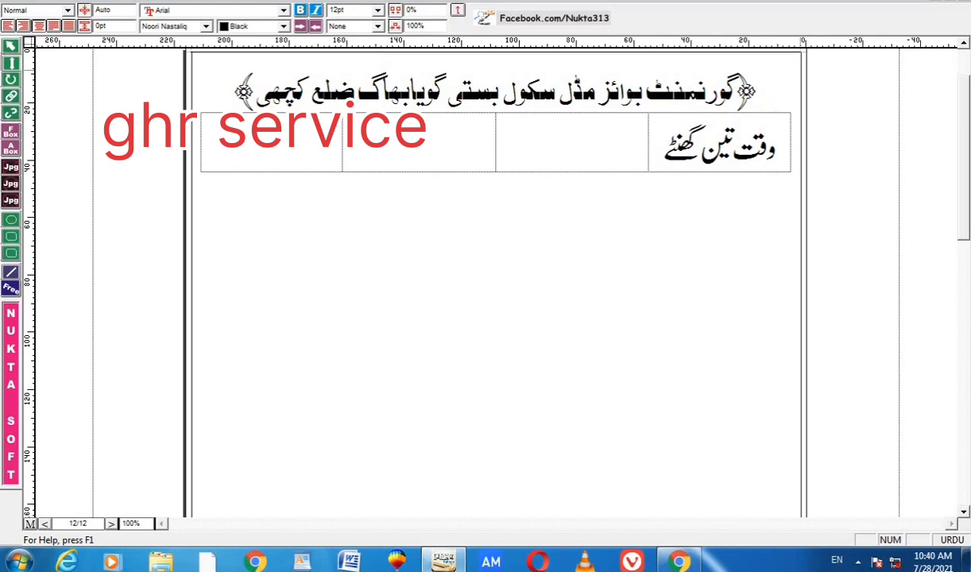
key("Page_Down")
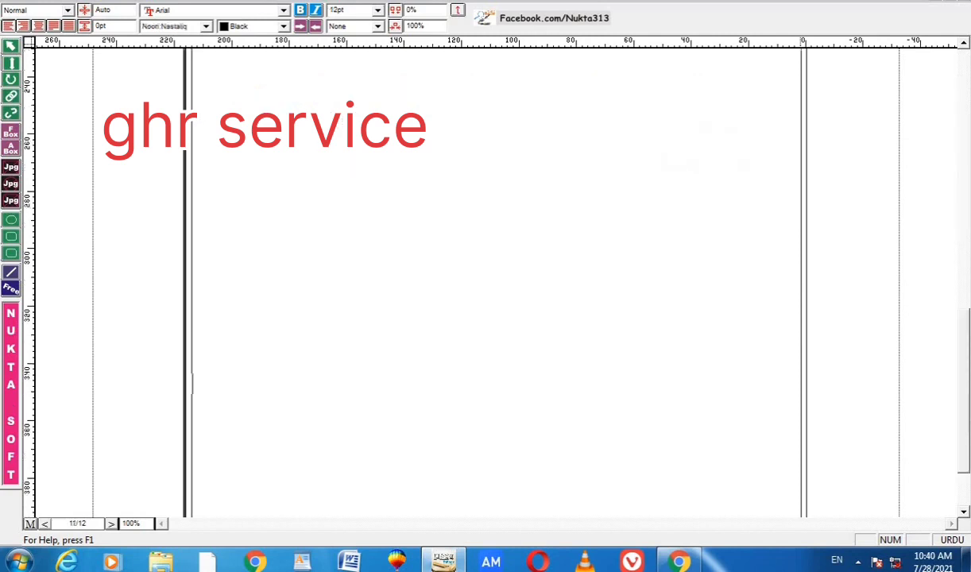
Scroll up to review the sample exam paper on page 11, then return to page 12.
left_click(963, 43)
left_click_drag(963, 43, 963, 47)
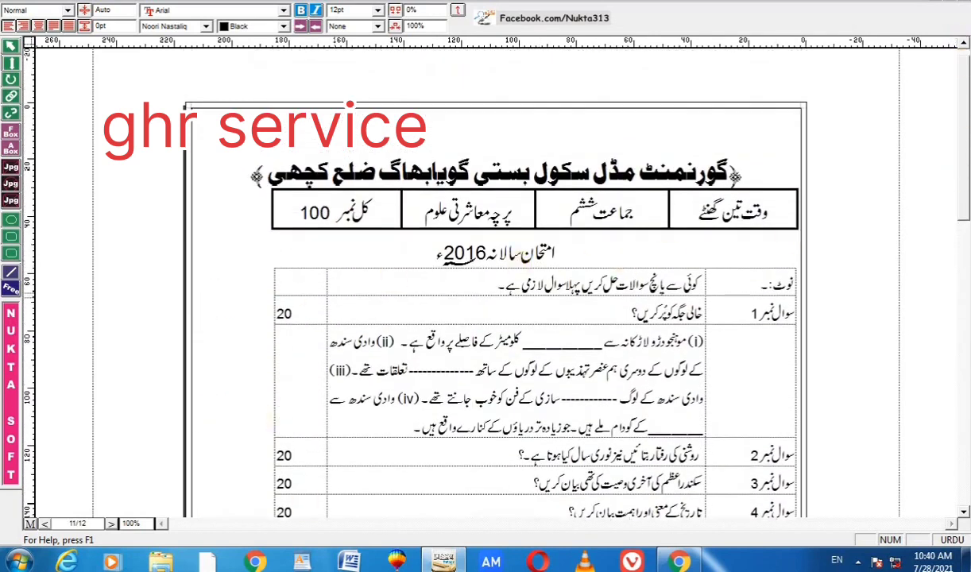
left_click_drag(964, 515, 964, 515)
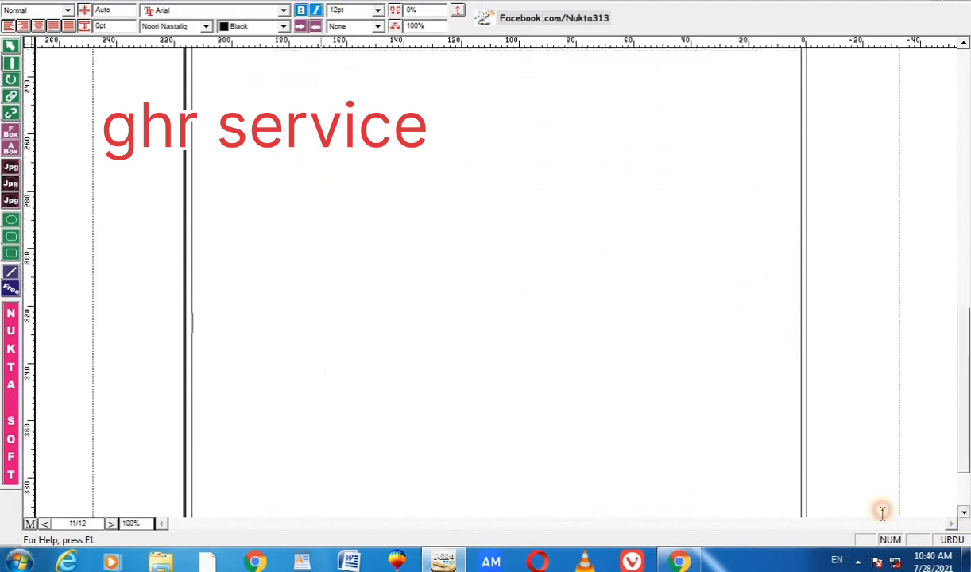
scroll(842, 486, "down", 3)
Begin entering the class 'جماعت ششم' in the second cell from the right.
scroll(640, 458, "down", 5)
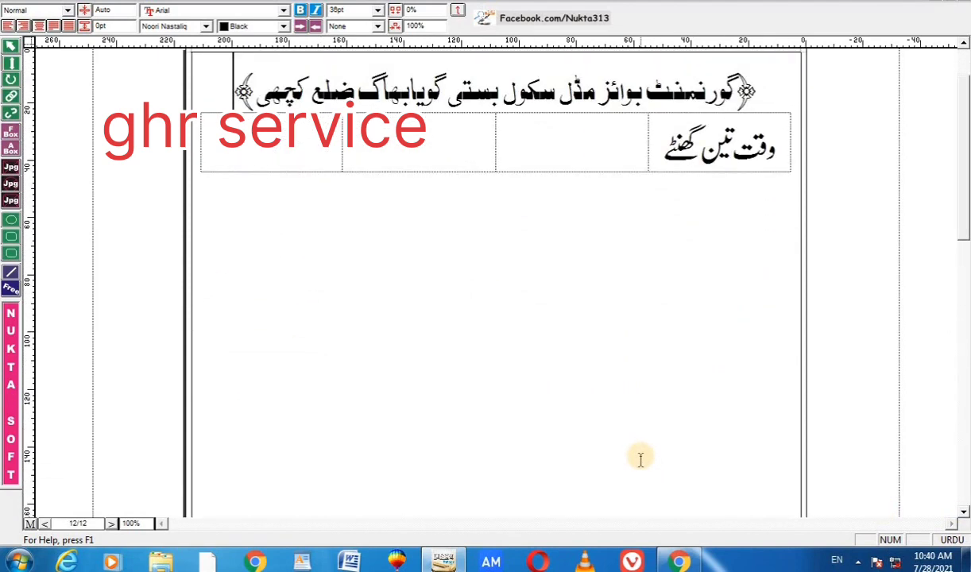
left_click(609, 163)
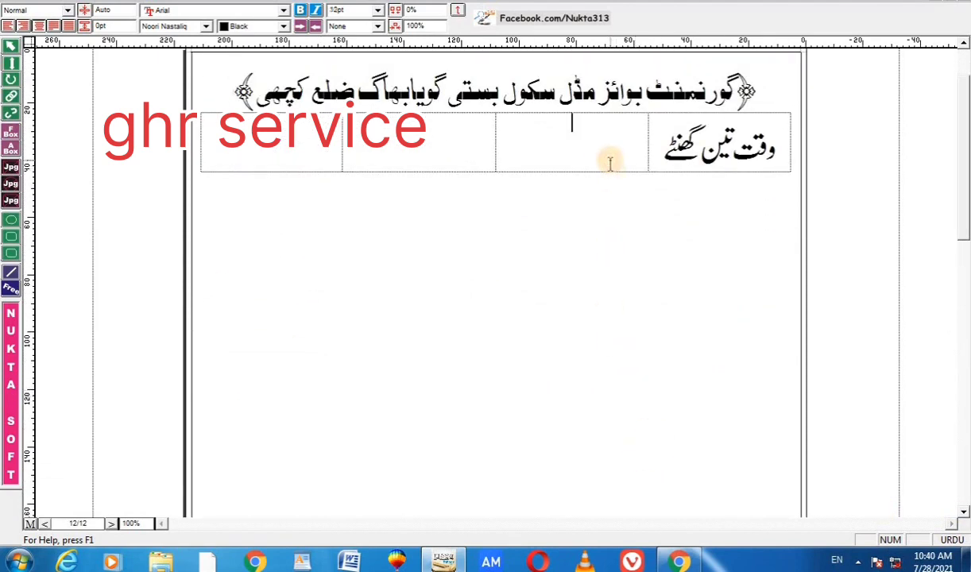
type("ک")
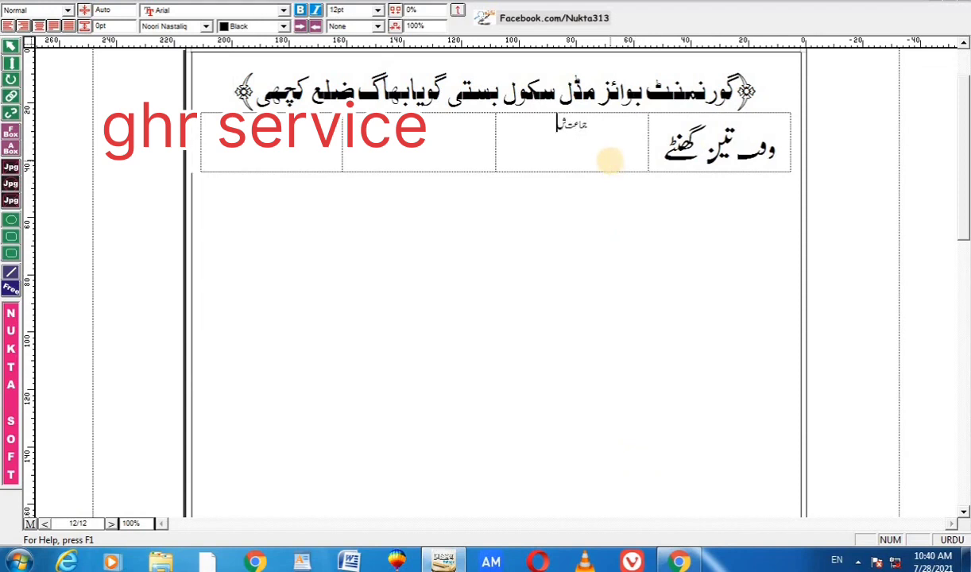
type("شم")
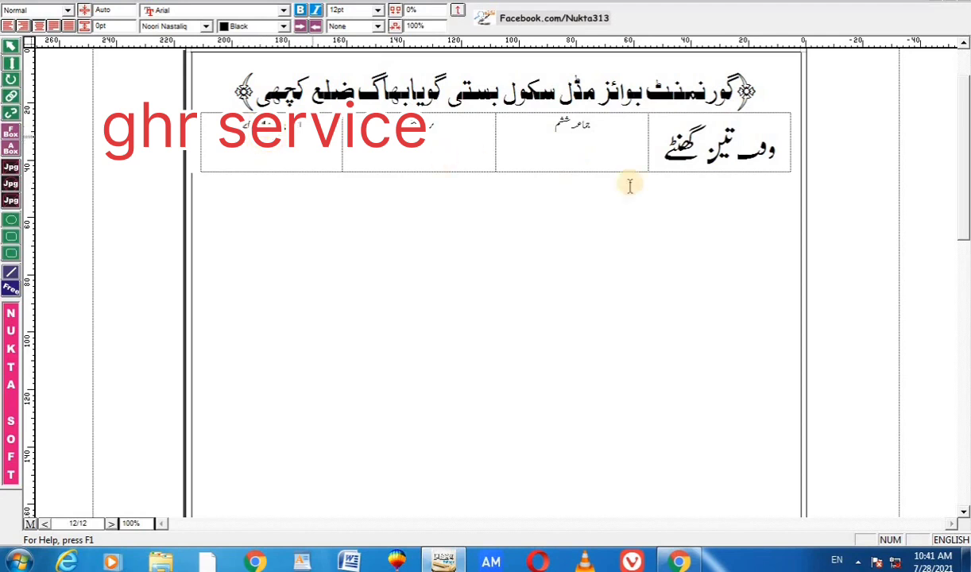
Select the whole table row and resize its text to about 28pt.
left_click_drag(540, 159, 683, 167)
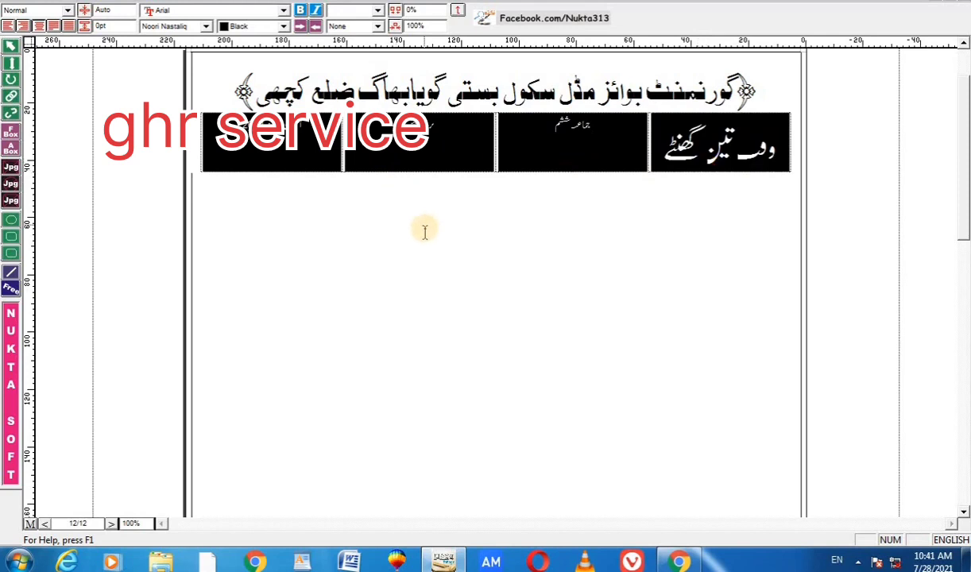
key("ctrl+shift+period")
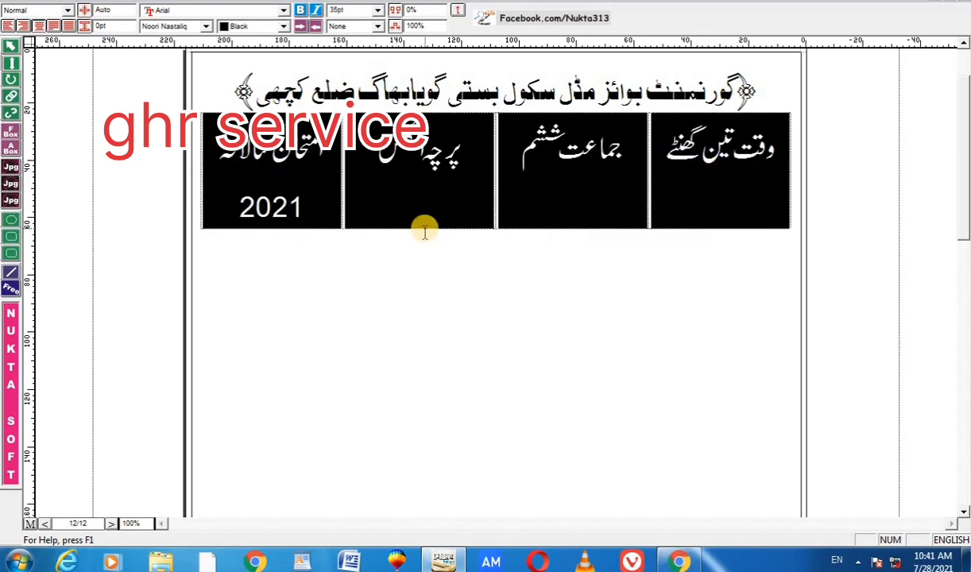
key("ctrl+shift+period")
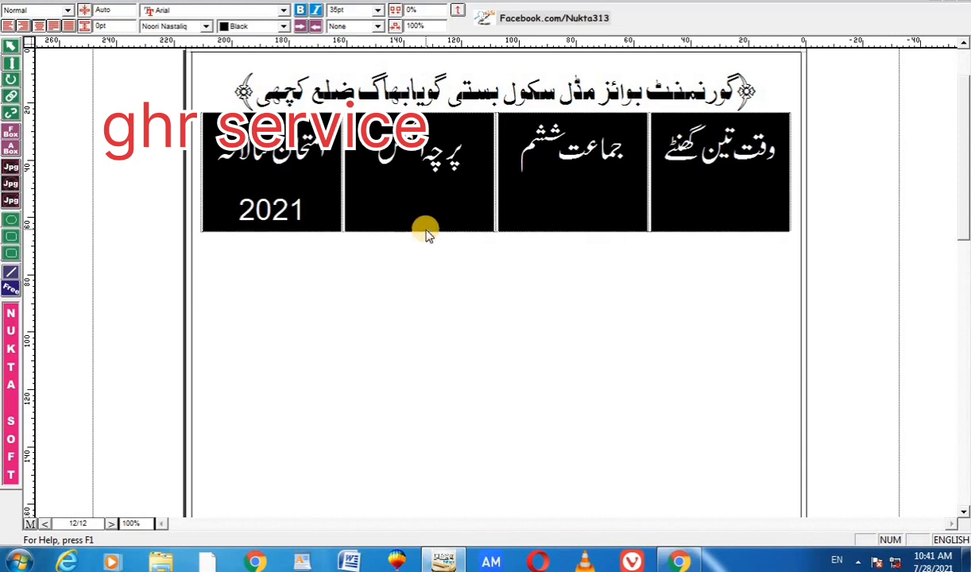
key("ctrl+shift+period")
key("ctrl+shift+period")
key("ctrl+shift+period")
key("ctrl+shift+period")
key("ctrl+shift+comma")
key("ctrl+shift+comma")
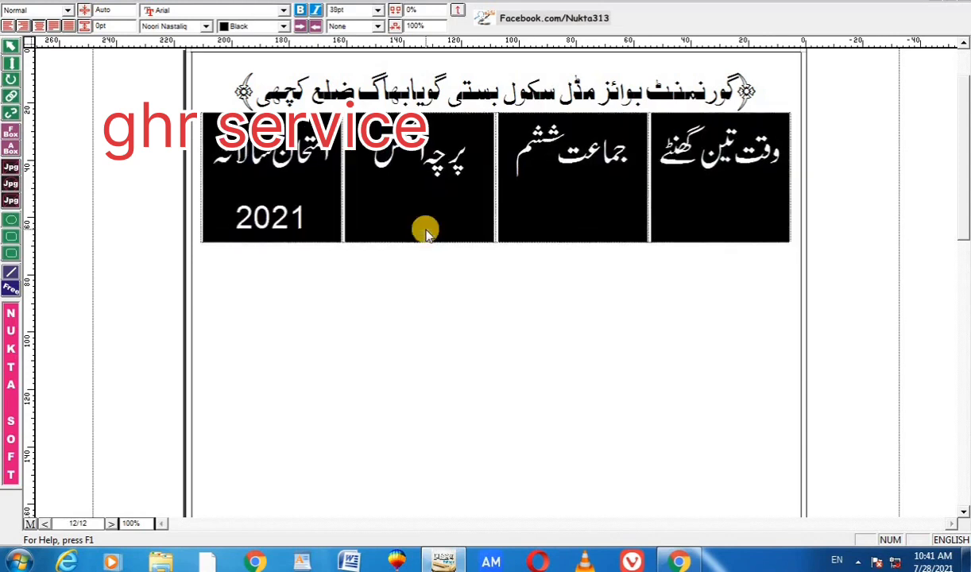
key("ctrl+shift+comma")
key("ctrl+shift+comma")
key("ctrl+shift+comma")
key("ctrl+shift+comma")
key("ctrl+shift+comma")
key("ctrl+shift+comma")
key("ctrl+shift+comma")
key("ctrl+shift+comma")
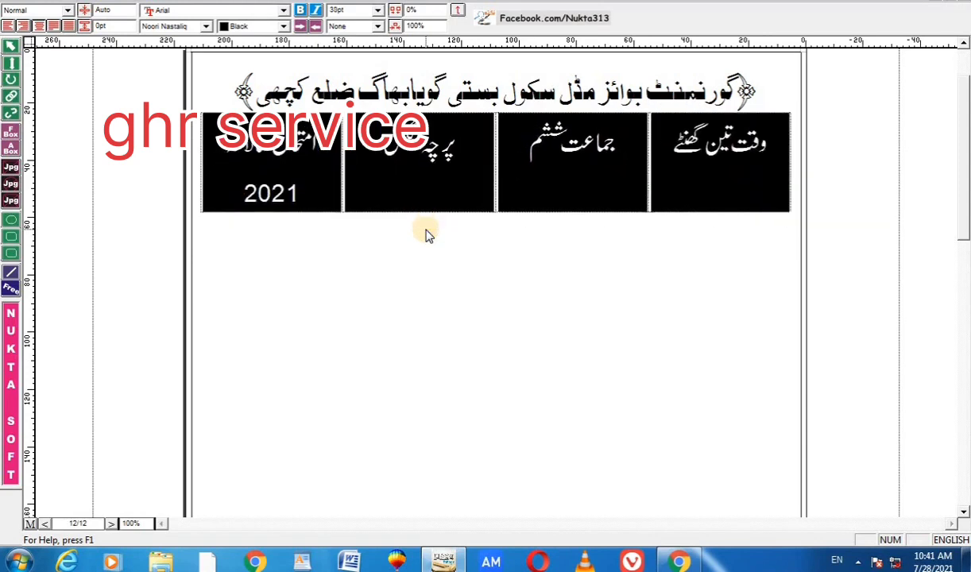
key("ctrl+shift+comma")
key("ctrl+shift+comma")
key("ctrl+shift+comma")
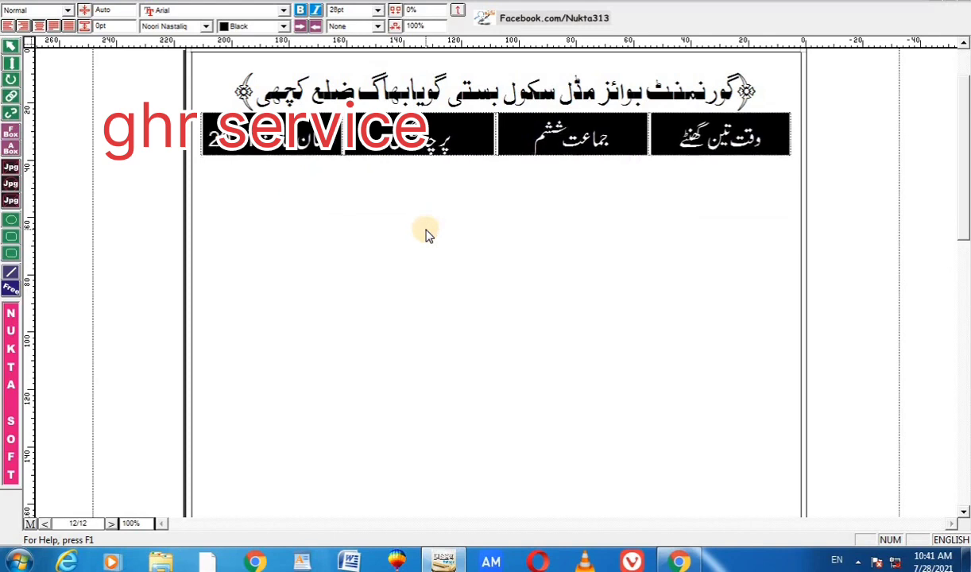
left_click(457, 218)
left_click_drag(784, 137, 308, 142)
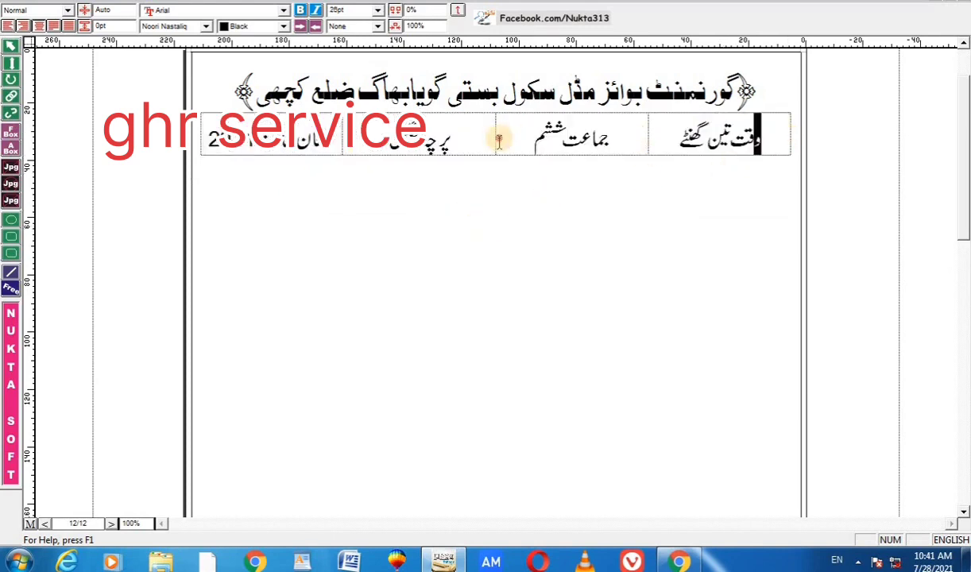
Frame every cell of the header table with solid black borders about 5pt thick.
right_click(309, 143)
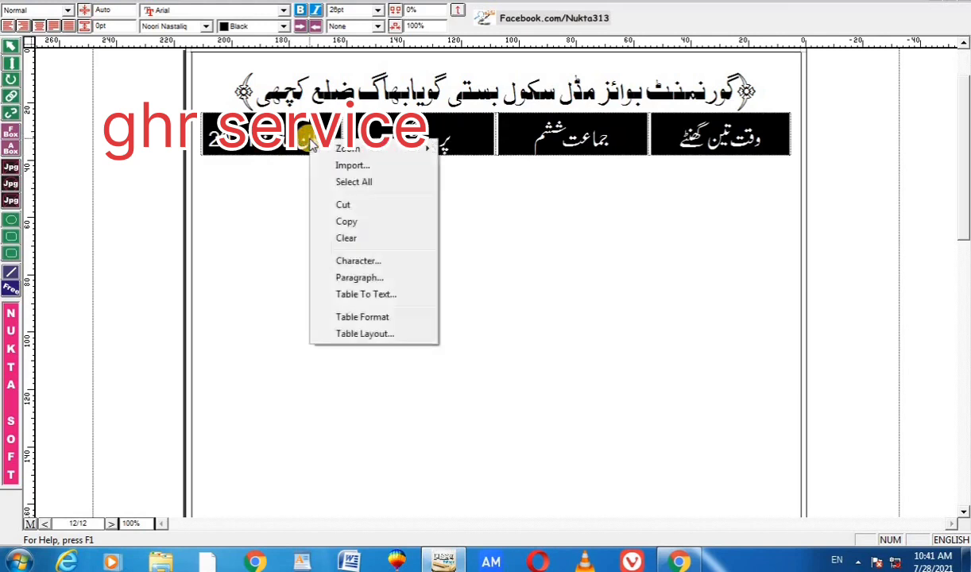
left_click(355, 317)
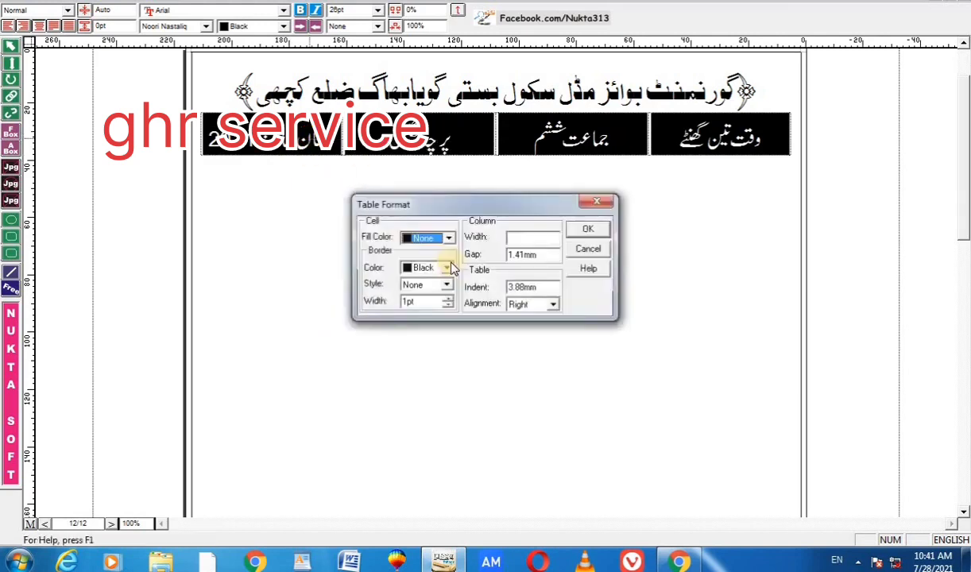
left_click(448, 269)
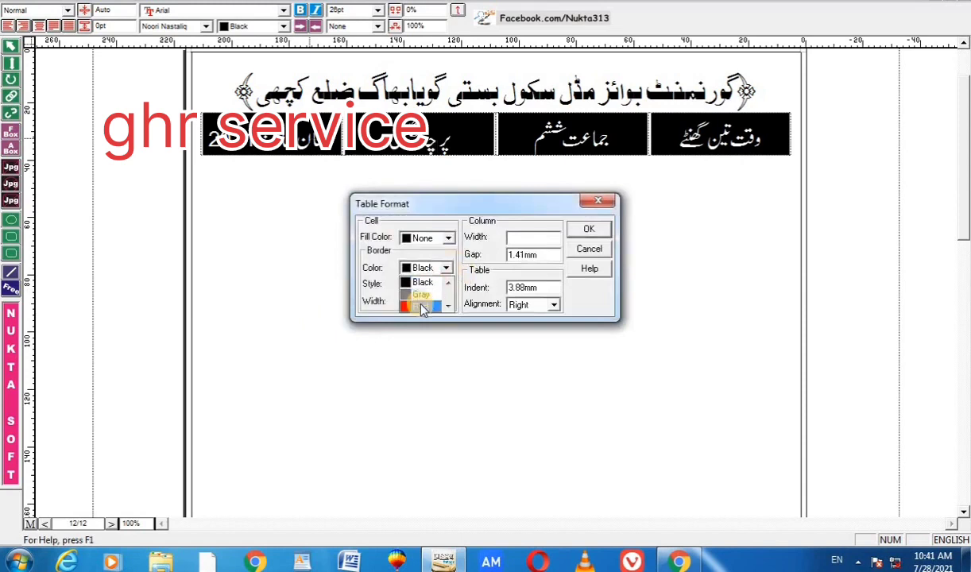
left_click(449, 269)
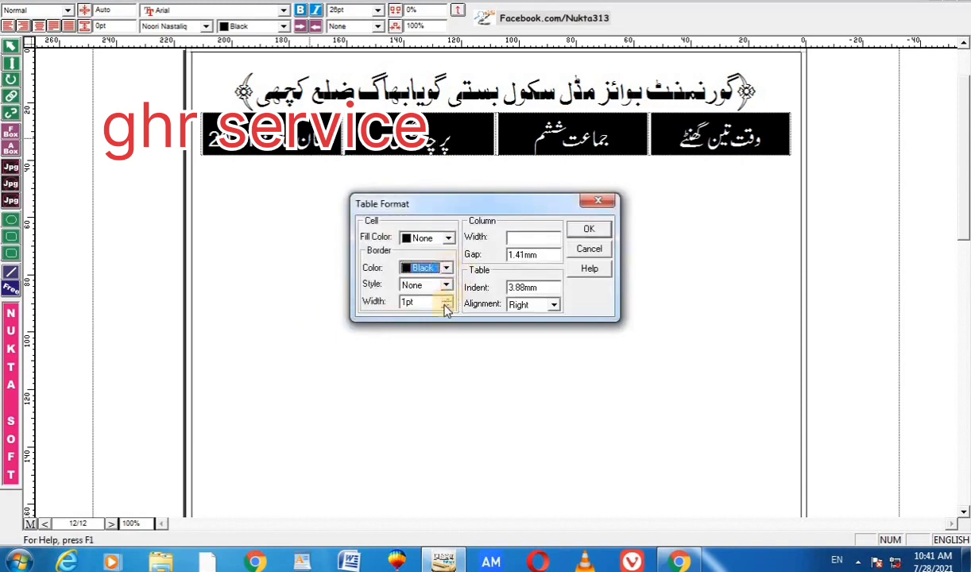
left_click(448, 287)
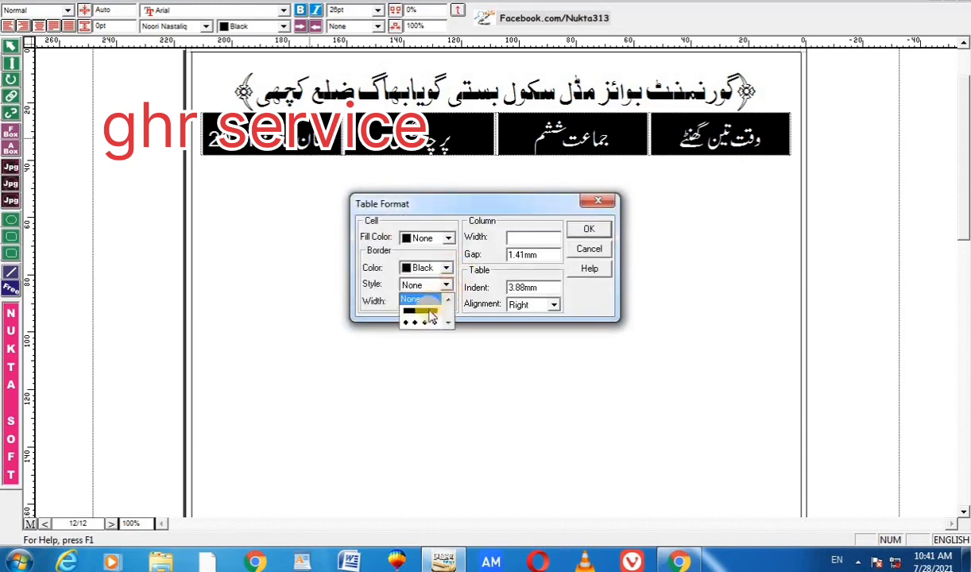
left_click(429, 316)
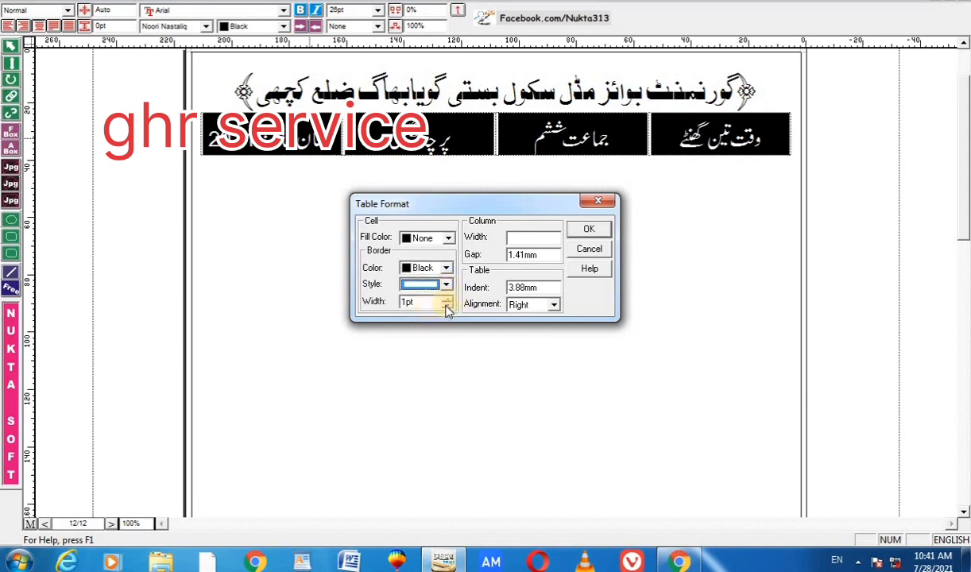
left_click(448, 306)
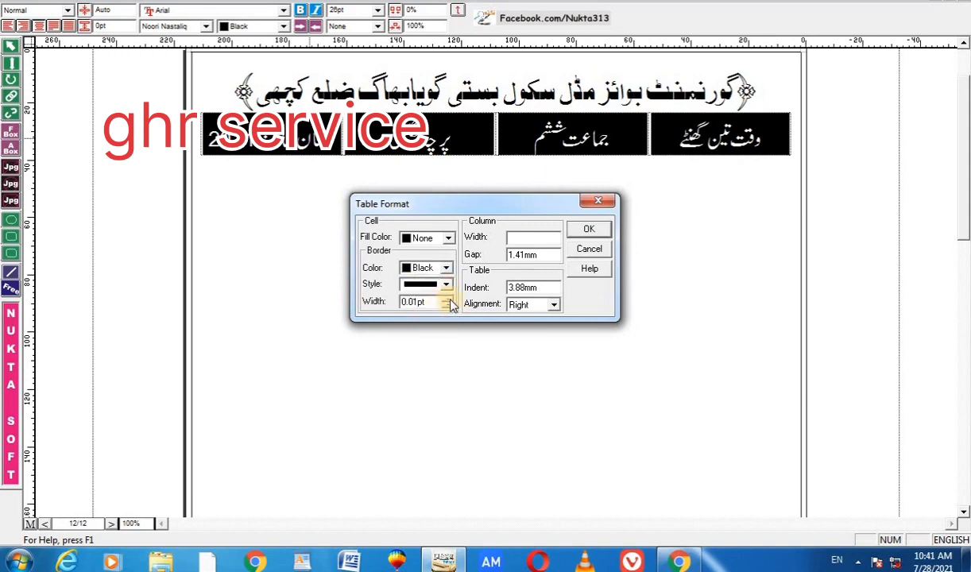
left_click(584, 229)
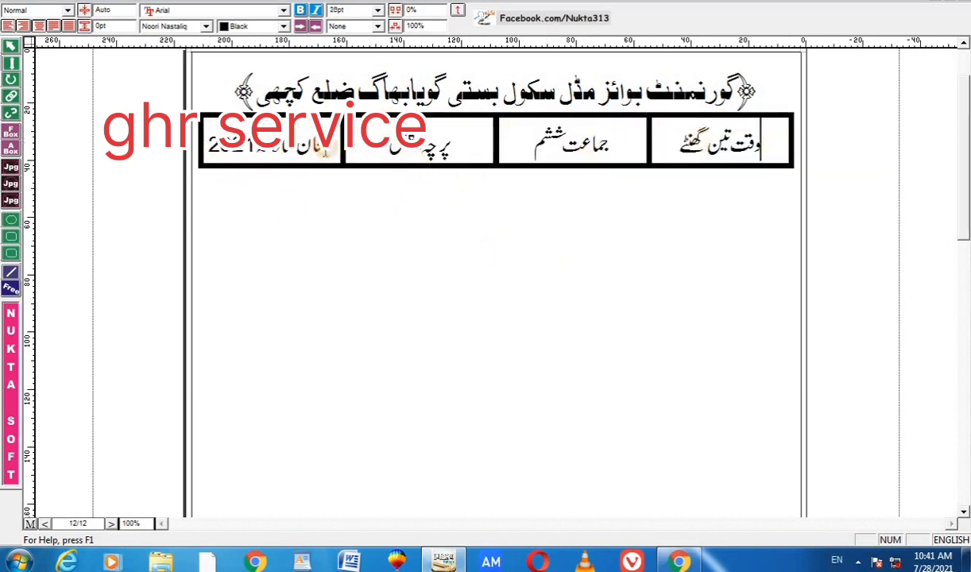
left_click_drag(783, 141, 407, 163)
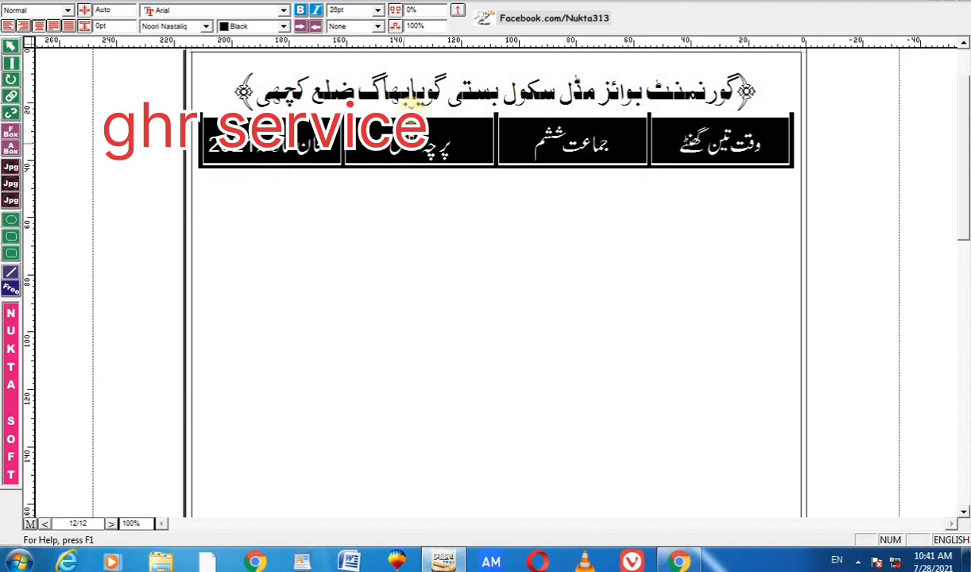
Set the info table's border width to 3pt.
right_click(400, 146)
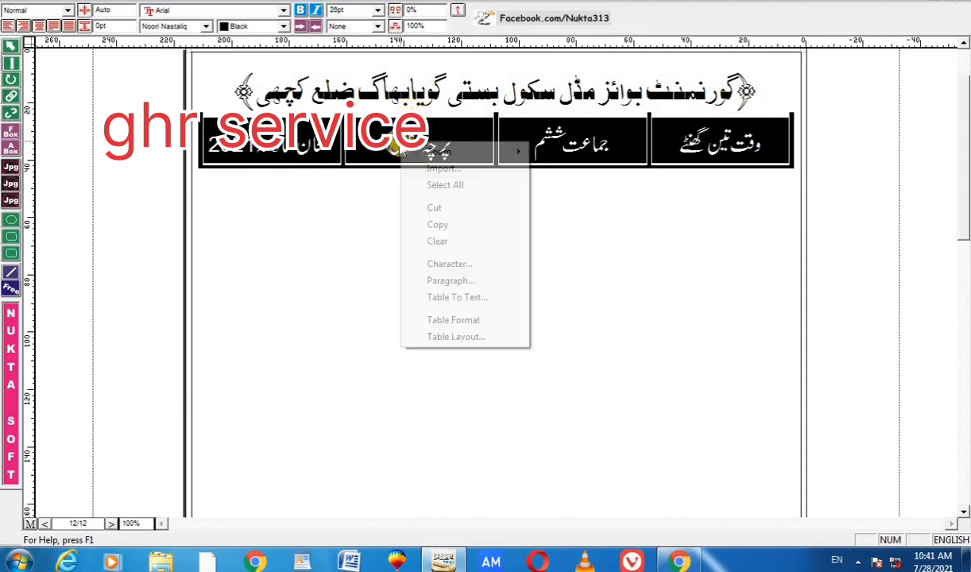
left_click(443, 320)
left_click_drag(437, 302, 352, 312)
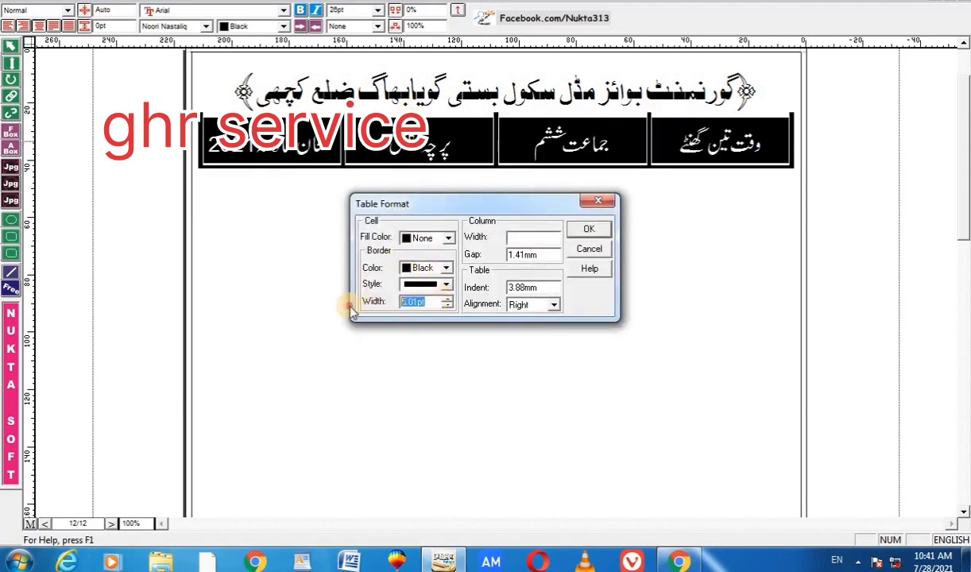
type("3")
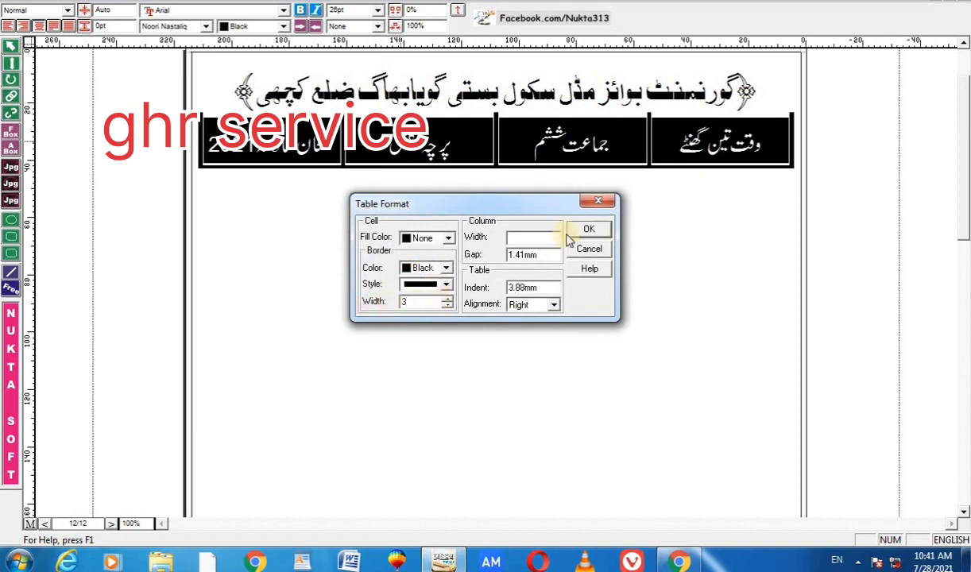
left_click(587, 229)
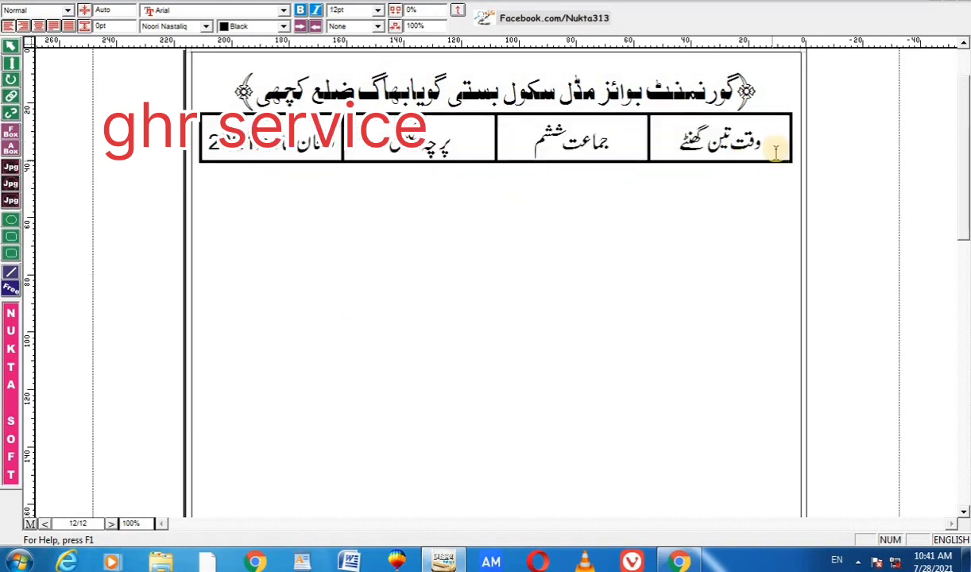
Change the info table's border style to a double line.
left_click(254, 155)
left_click(267, 145)
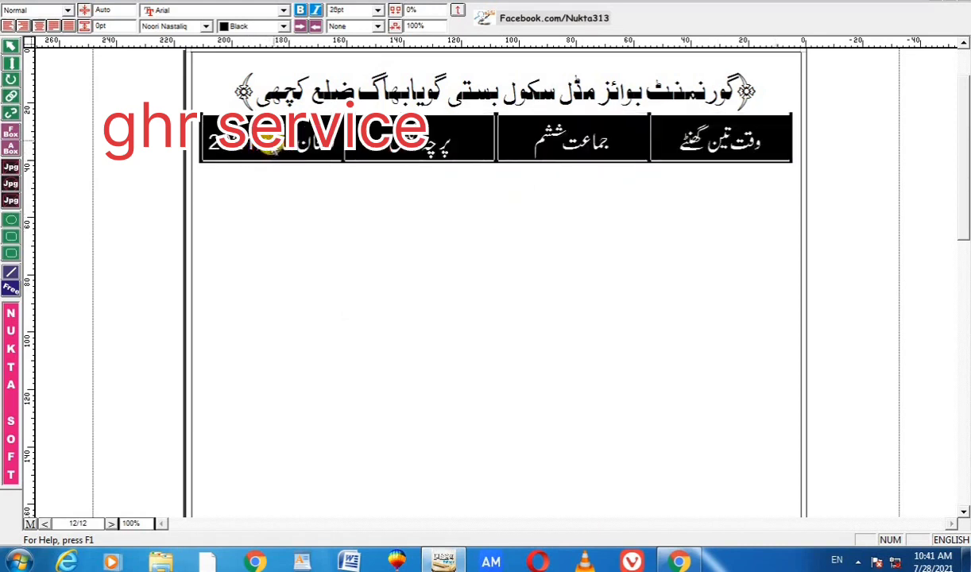
right_click(290, 133)
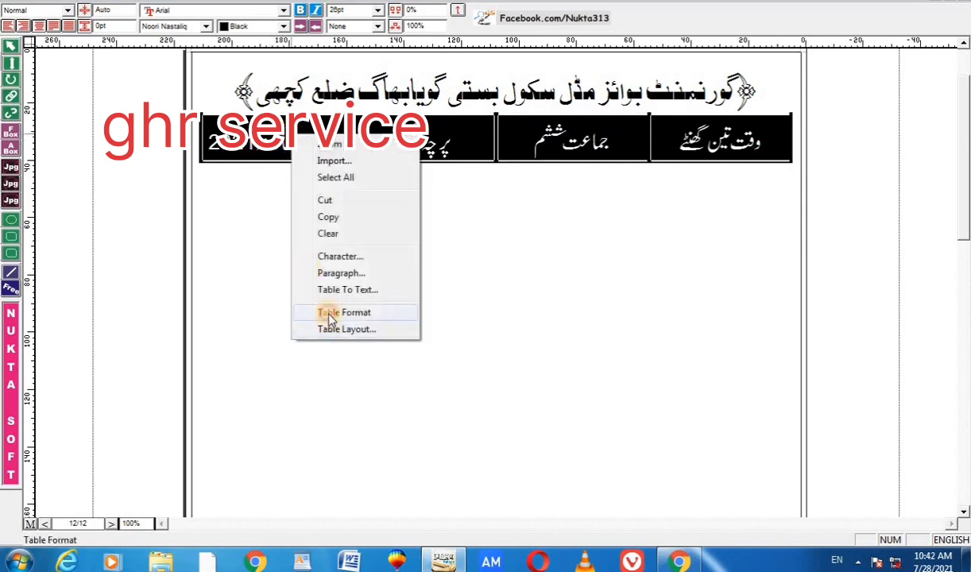
left_click(330, 315)
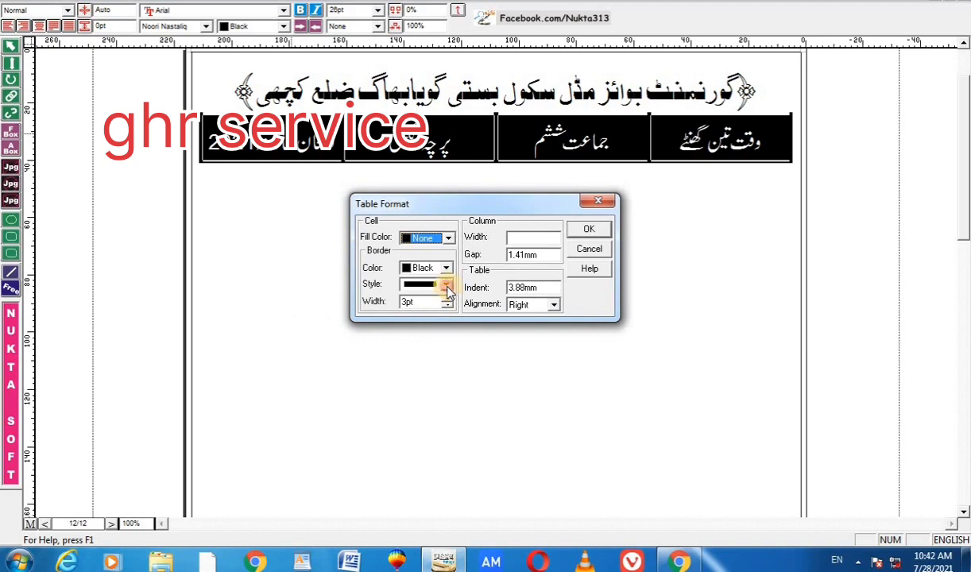
left_click(446, 286)
left_click(441, 305)
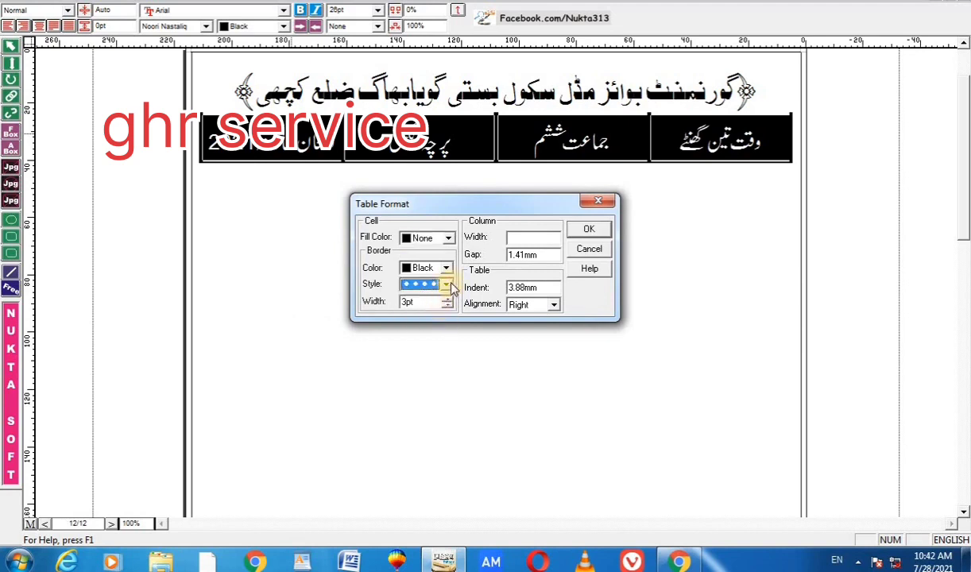
left_click(446, 284)
left_click(445, 323)
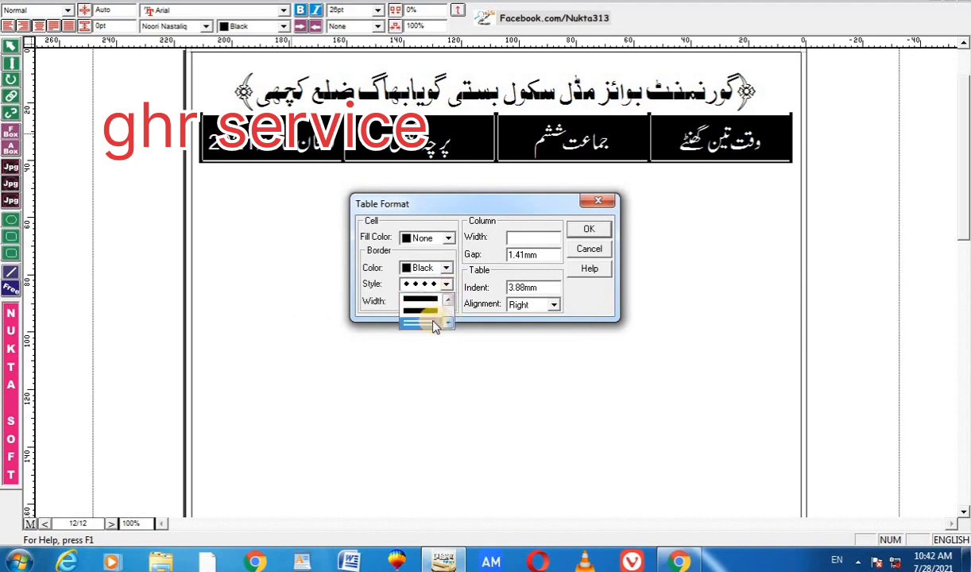
left_click(590, 232)
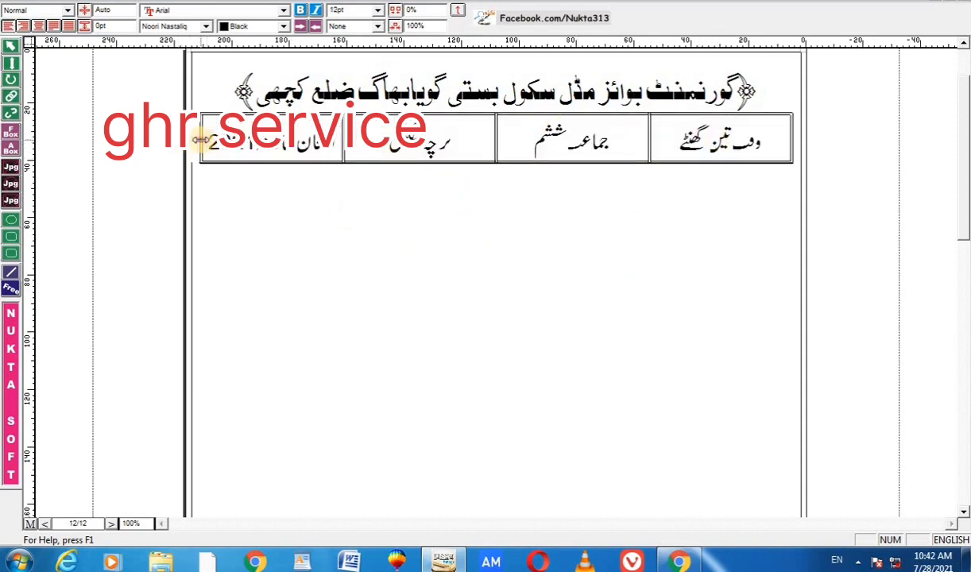
left_click_drag(200, 140, 203, 140)
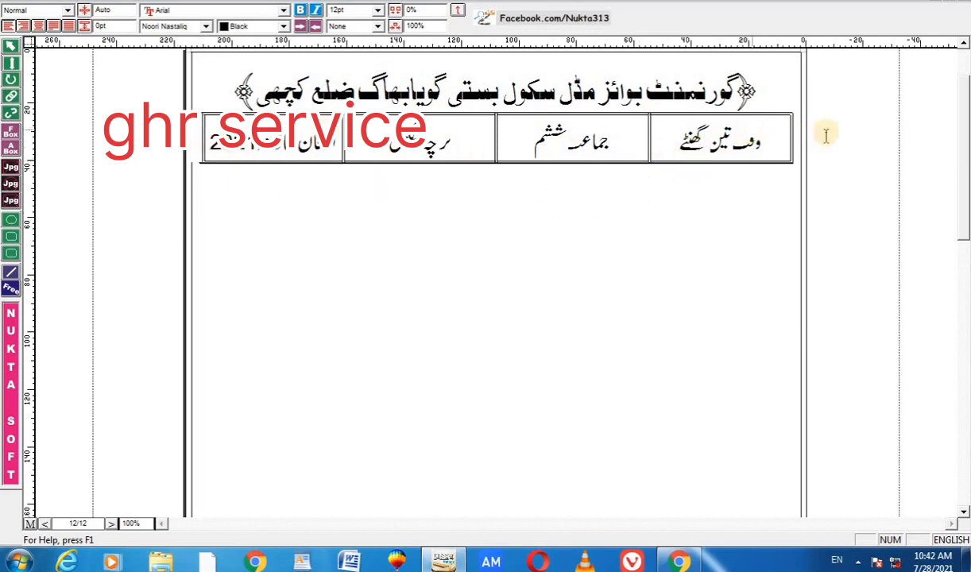
left_click(449, 137)
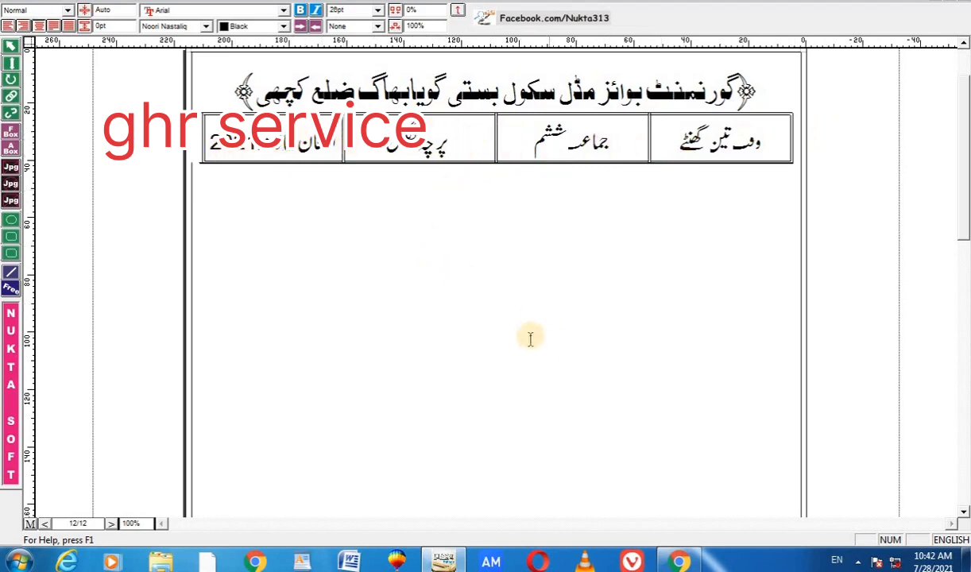
left_click(216, 176)
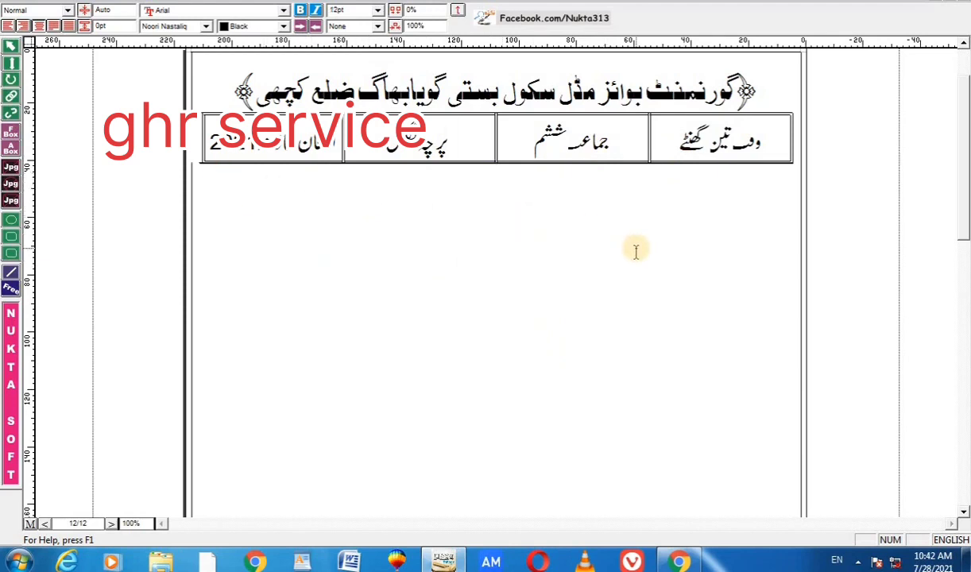
left_click(718, 141)
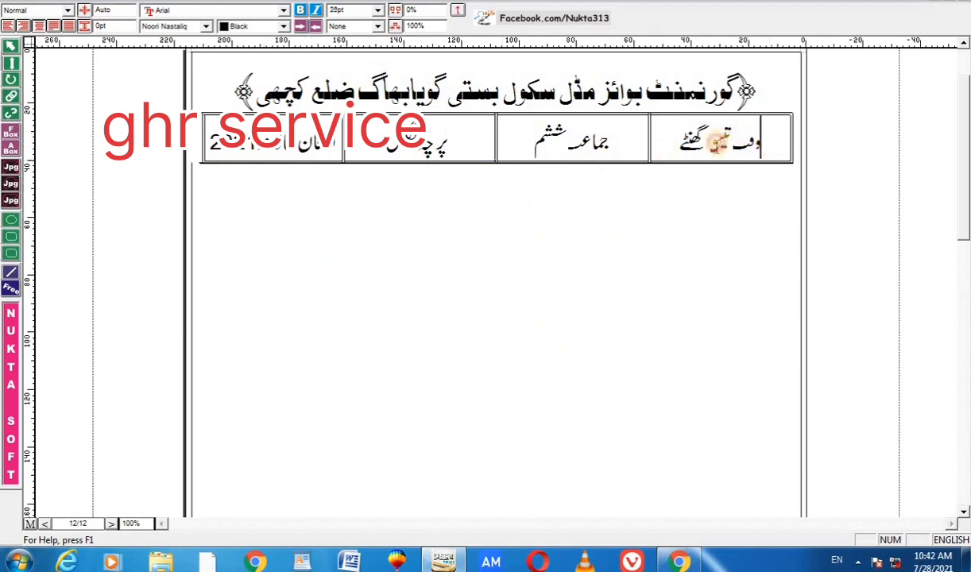
left_click_drag(717, 141, 350, 146)
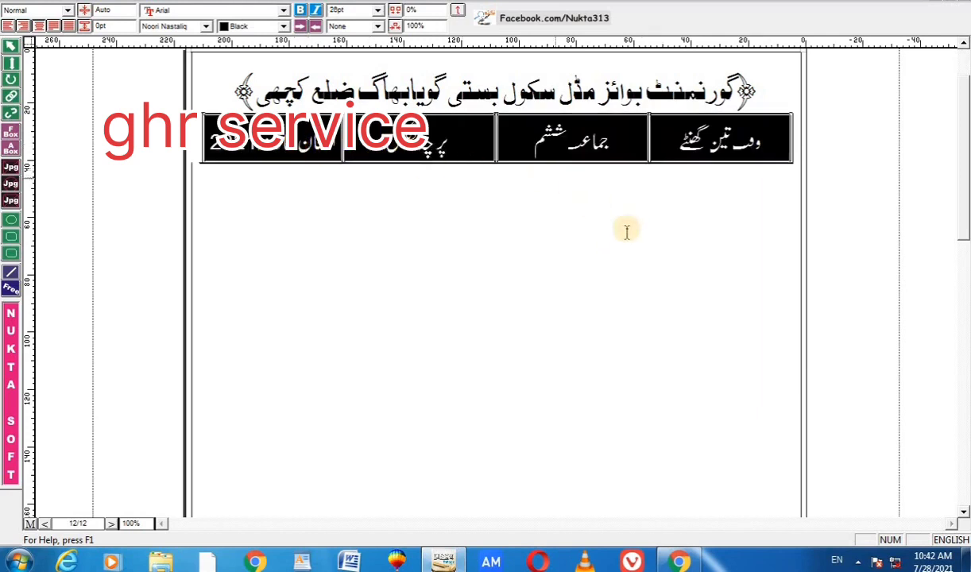
left_click(692, 231)
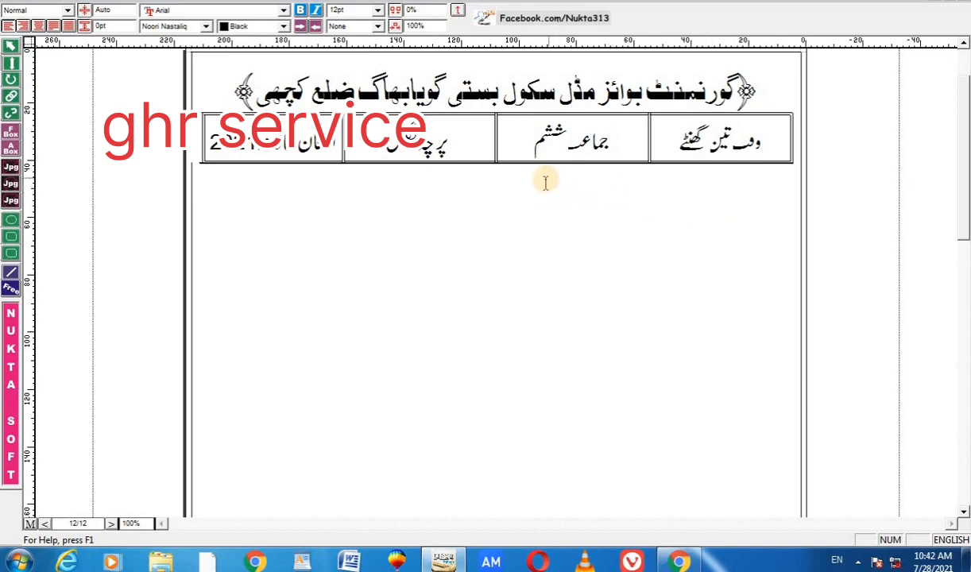
right_click(529, 186)
left_click(446, 187)
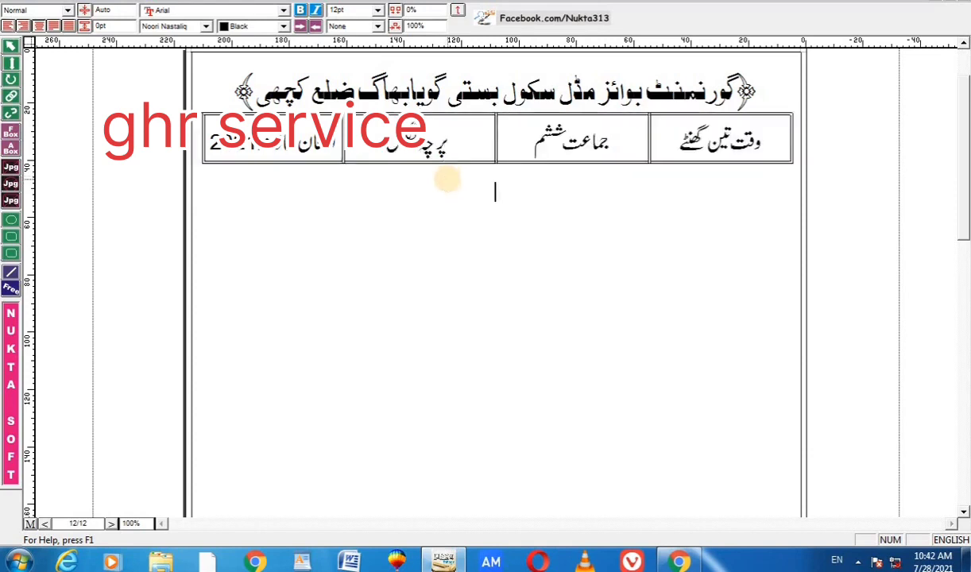
right_click(456, 179)
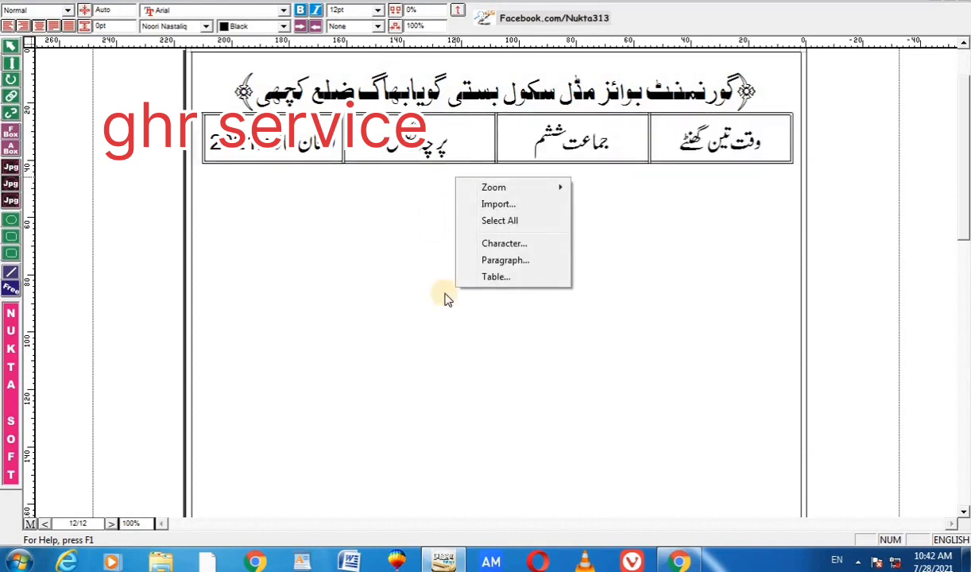
left_click(496, 282)
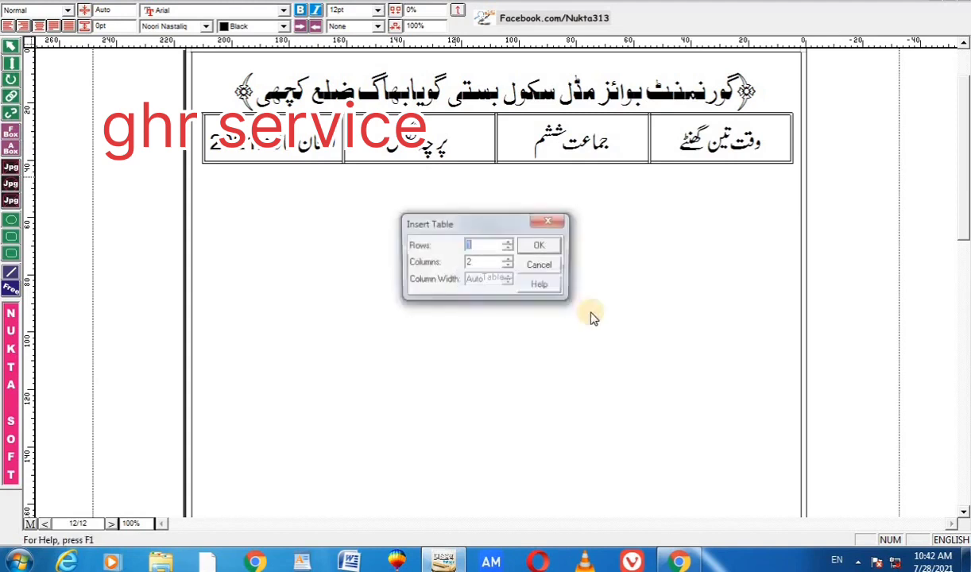
left_click(548, 268)
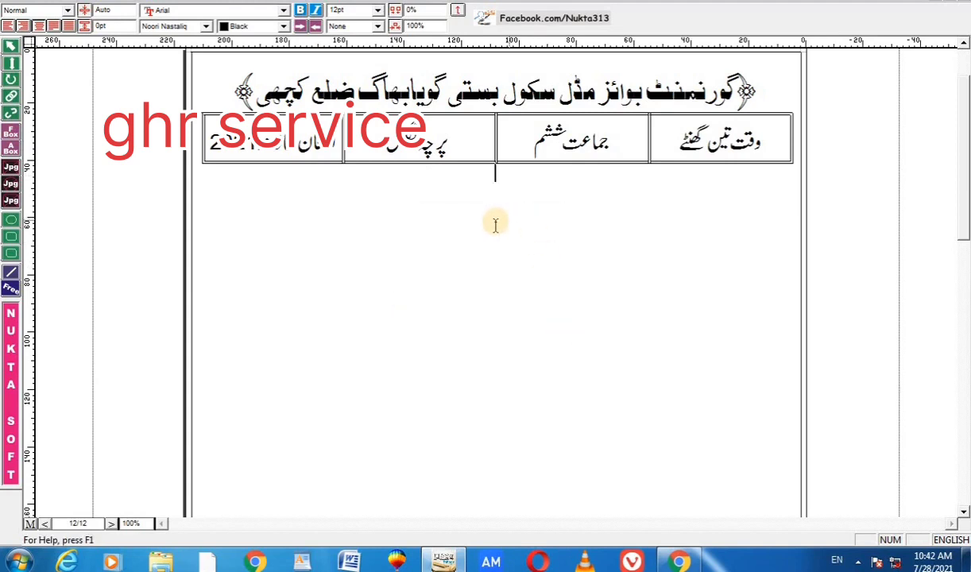
scroll(494, 220, "up", 5)
scroll(495, 221, "up", 5)
scroll(556, 199, "up", 5)
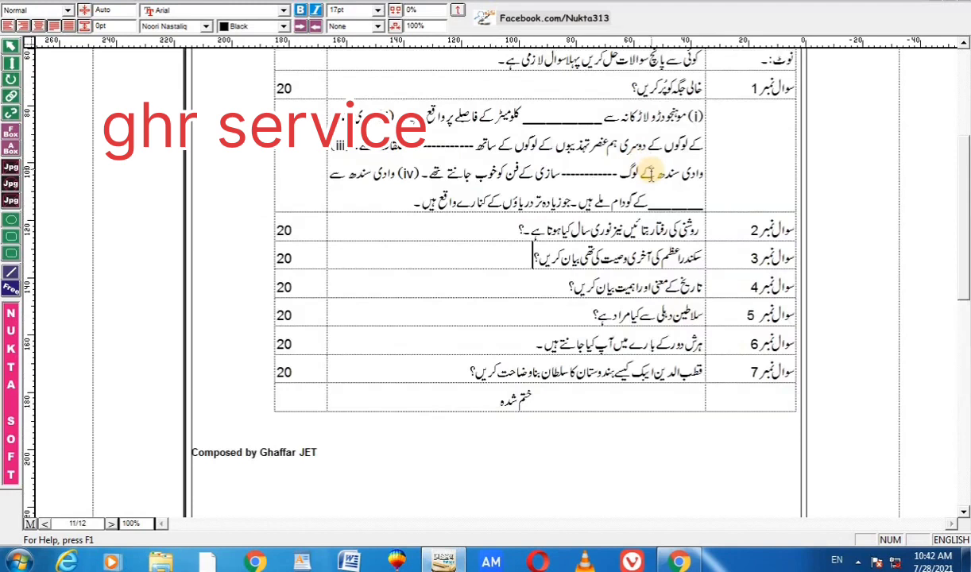
scroll(718, 167, "up", 5)
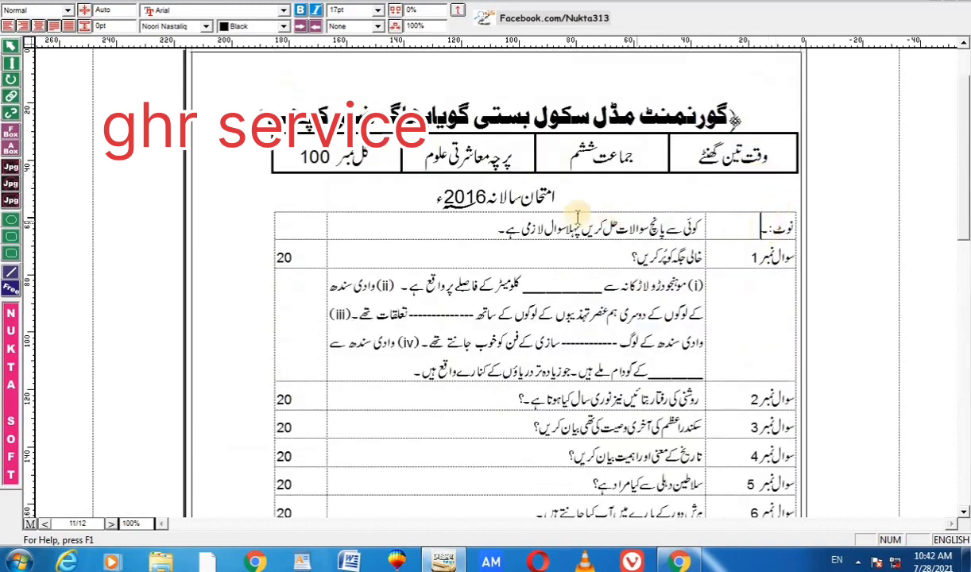
left_click(321, 237)
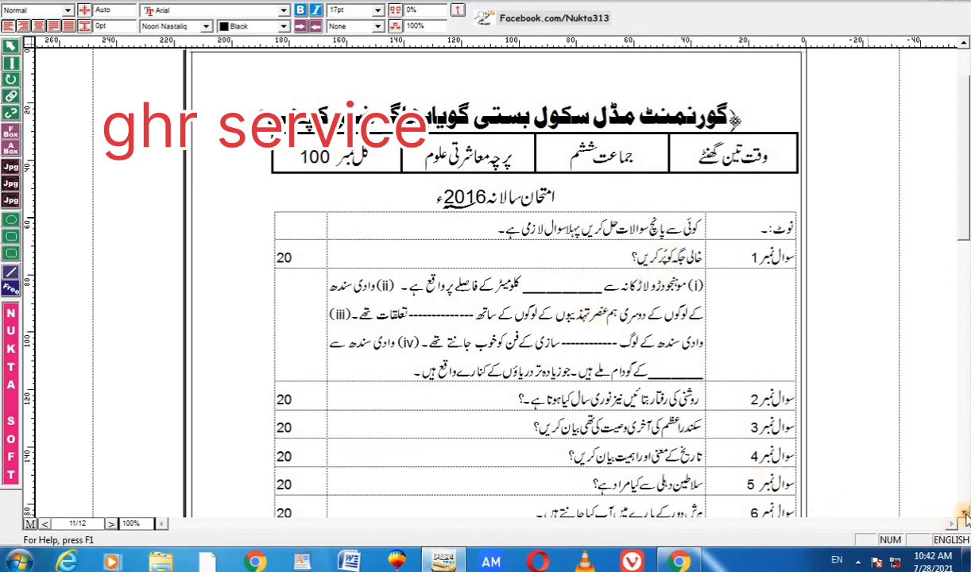
left_click_drag(964, 516, 964, 517)
left_click(515, 424)
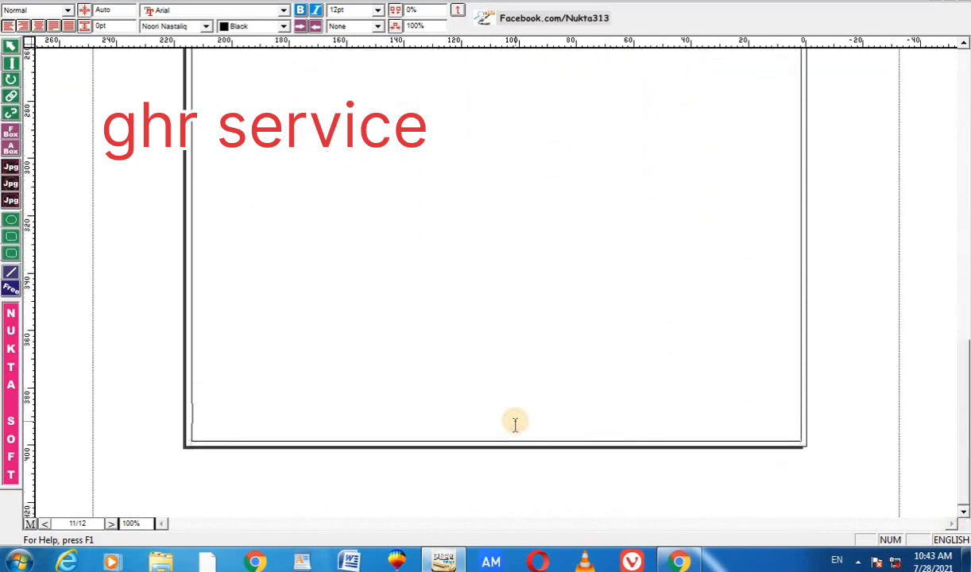
scroll(515, 424, "down", 5)
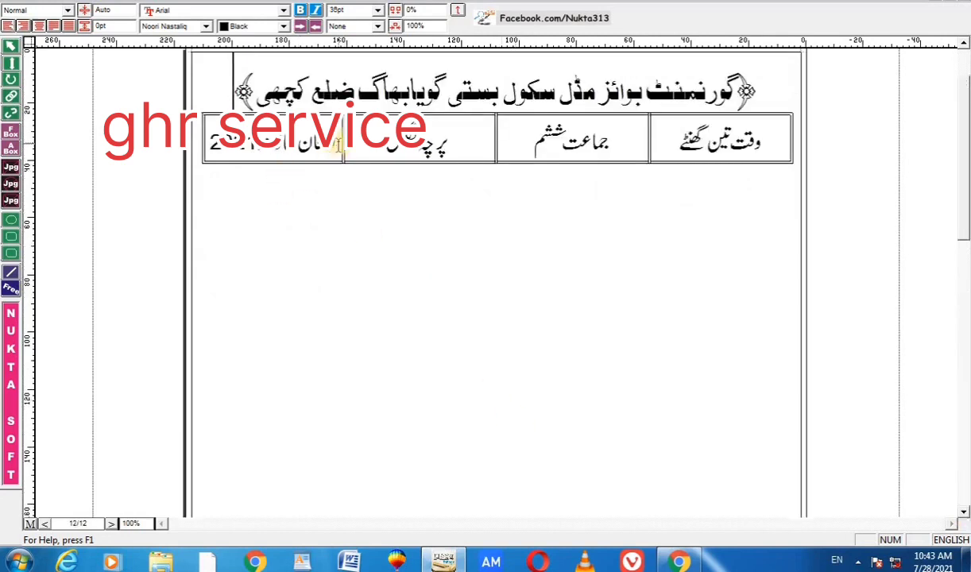
left_click_drag(332, 147, 213, 148)
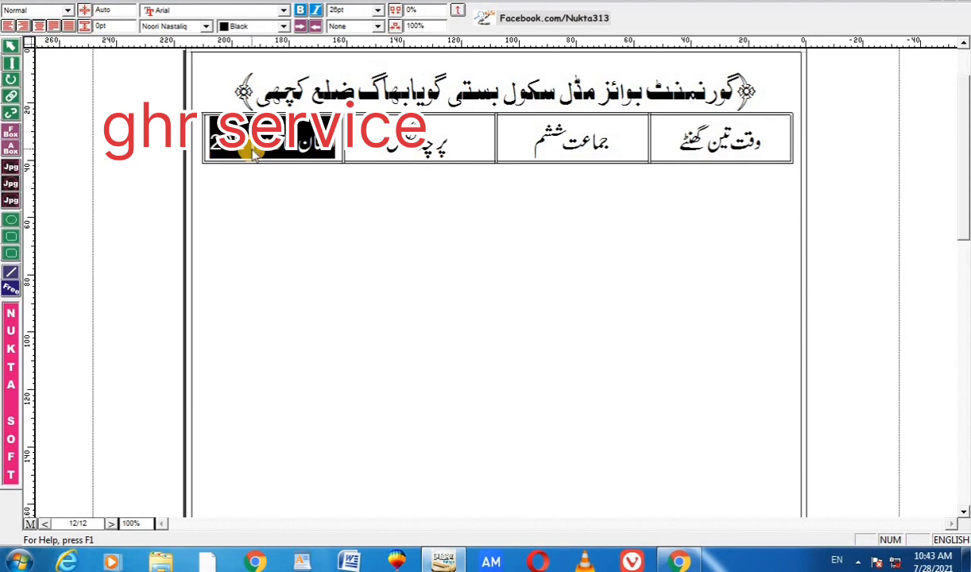
Clear the left cell and paste the line امتحان سالانہ 2021 below the table.
key("Delete")
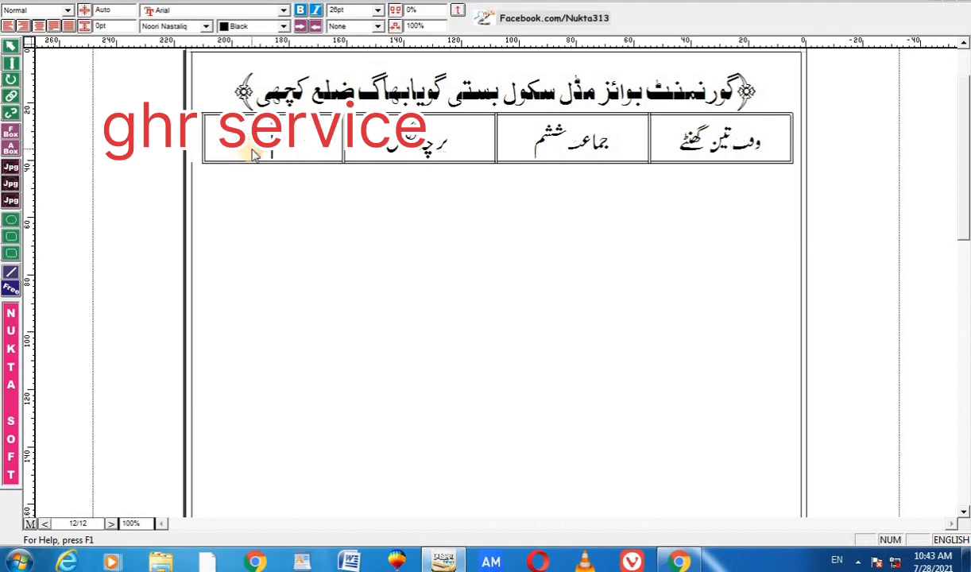
left_click(500, 187)
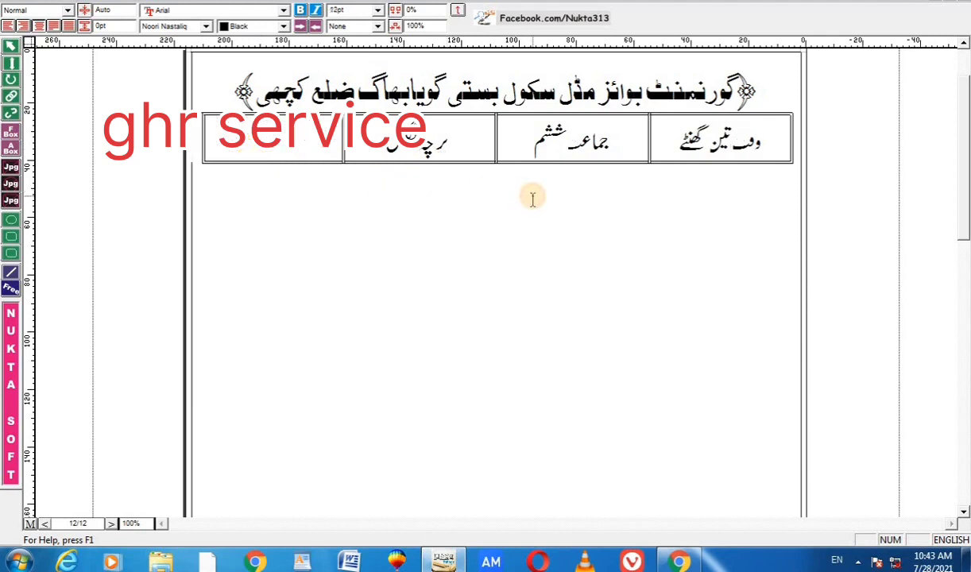
type("امتحان سالانہ 2021")
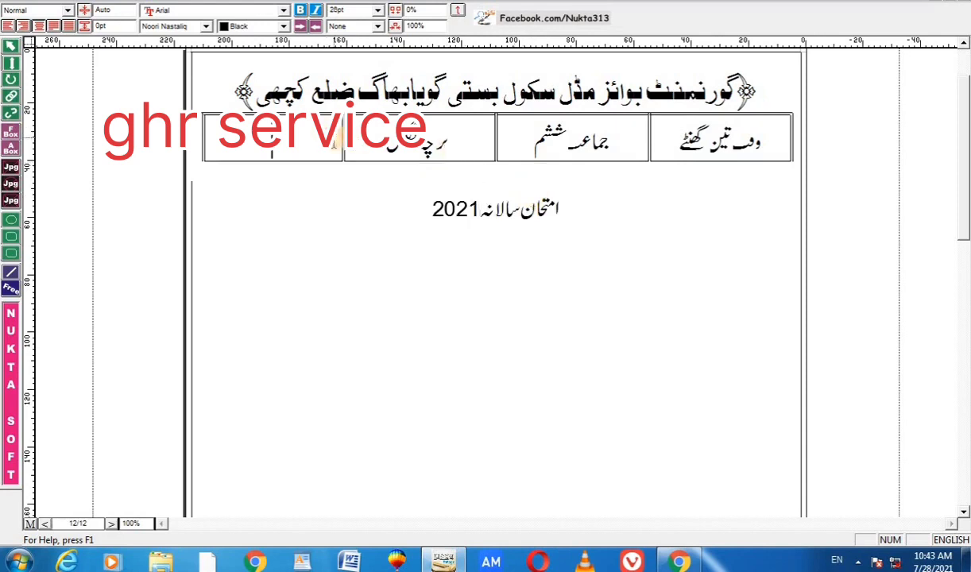
Type کل نمبر 212 in the table's left cell and start a new line below the exam line.
left_click(271, 153)
type("کل")
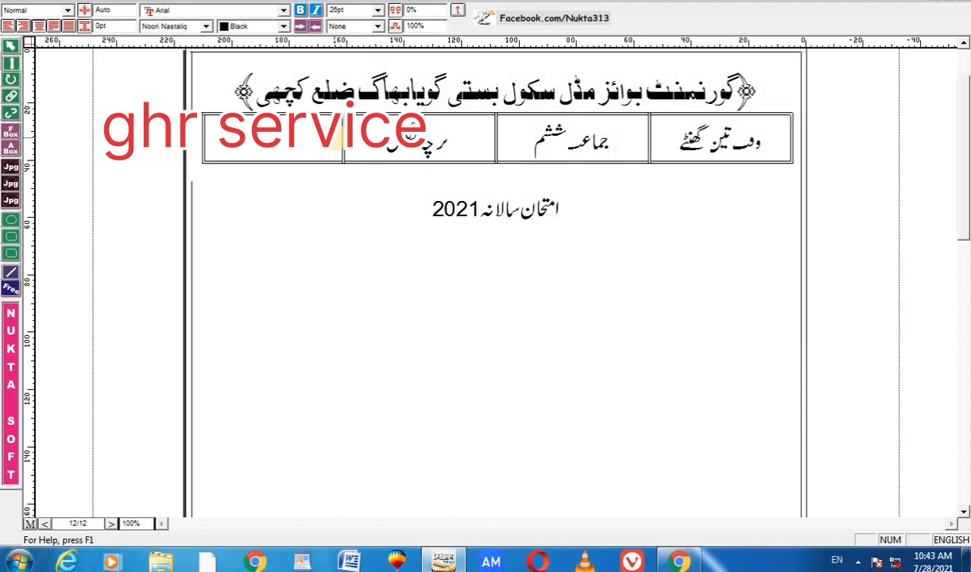
key("ctrl+space")
type("نمب")
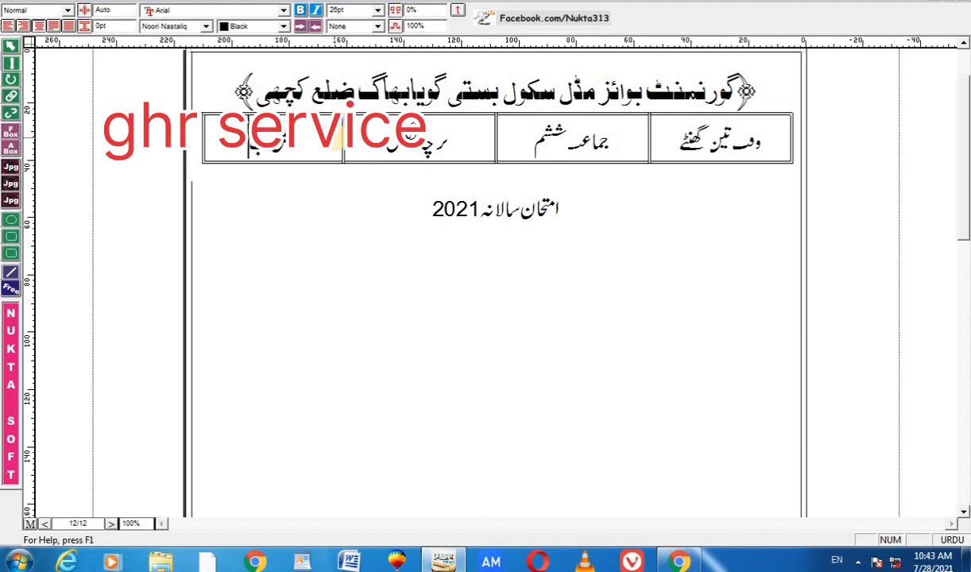
key("BackSpace")
key("BackSpace")
key("BackSpace")
type("نمبر")
key("ctrl+space")
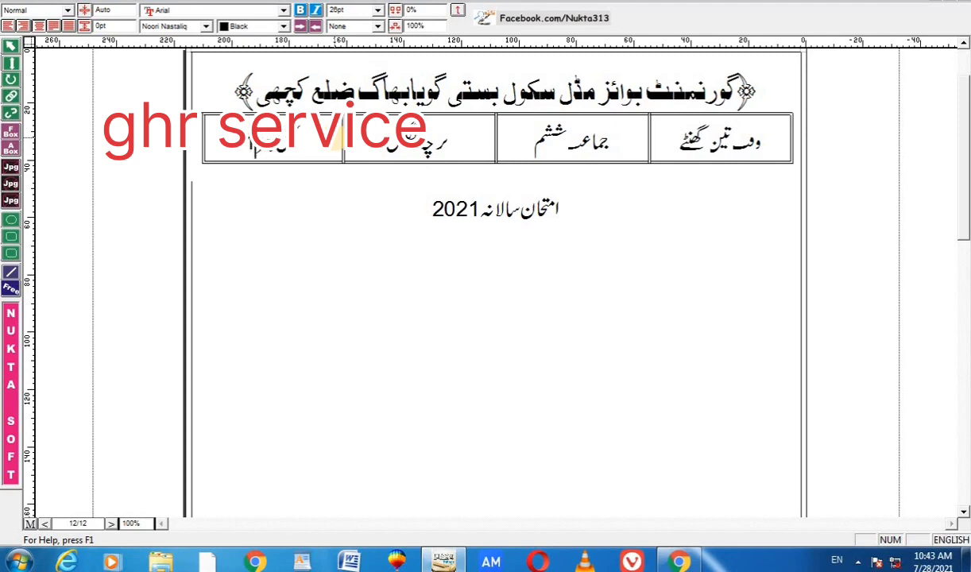
type("21")
type("2")
left_click(426, 211)
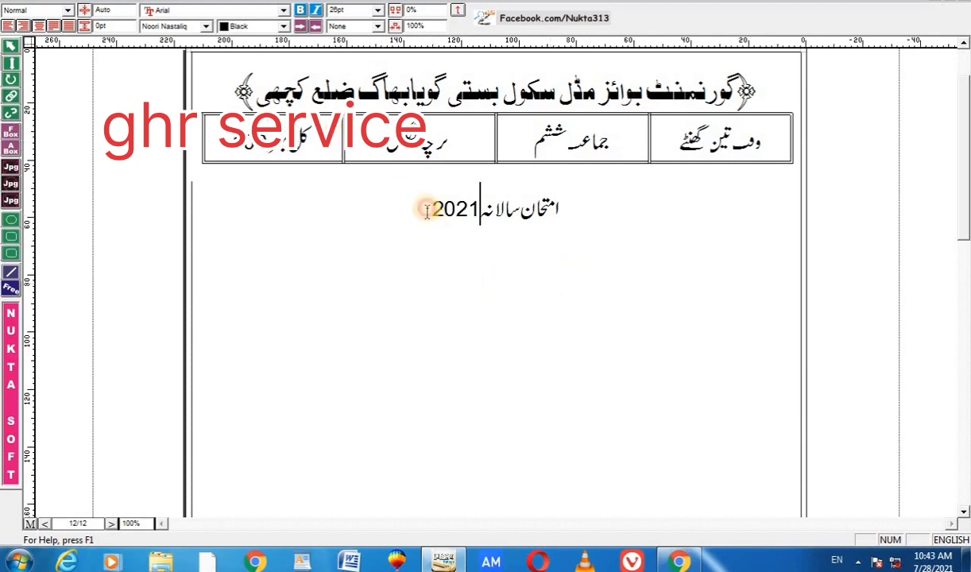
key("Return")
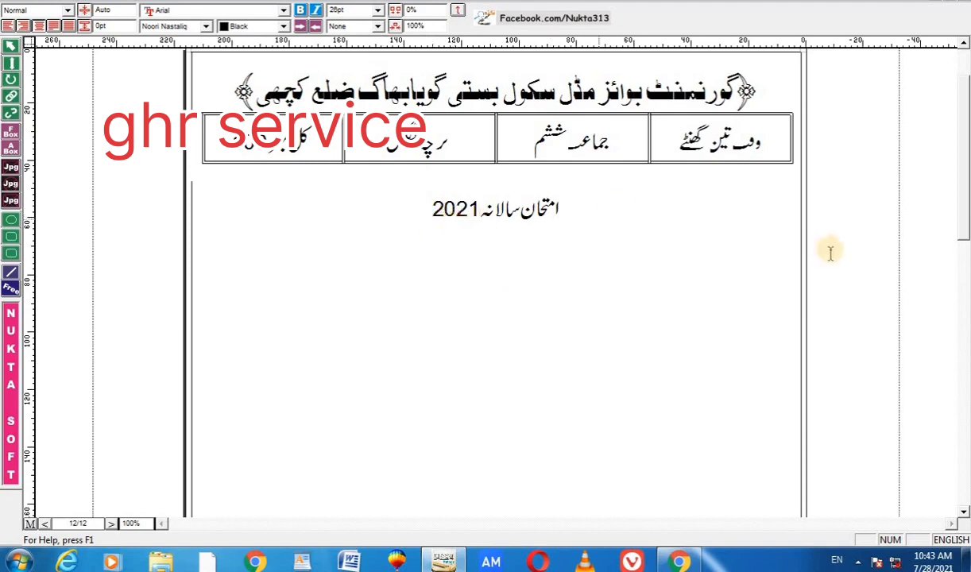
Insert a one-row table with 3 columns below the exam-year line.
right_click(487, 254)
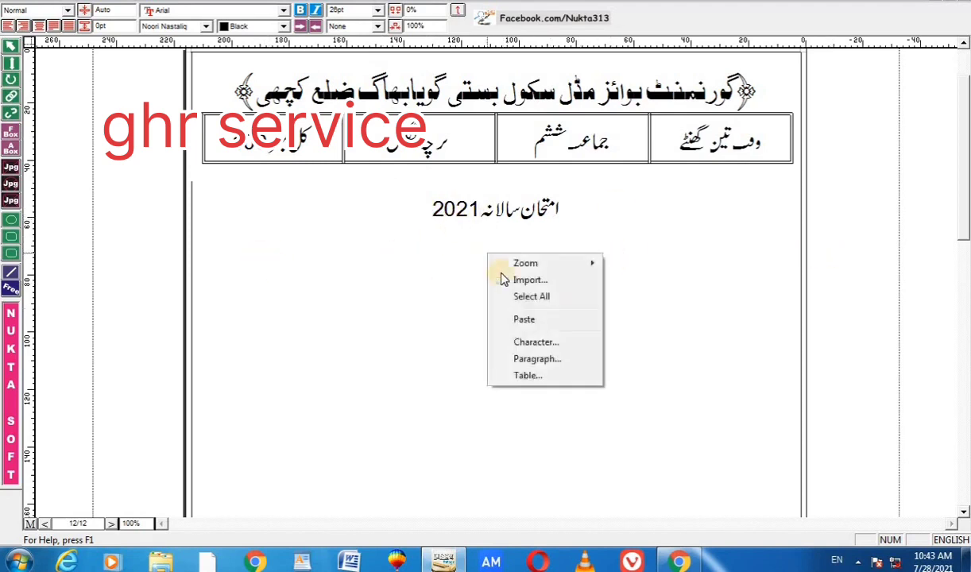
left_click(526, 375)
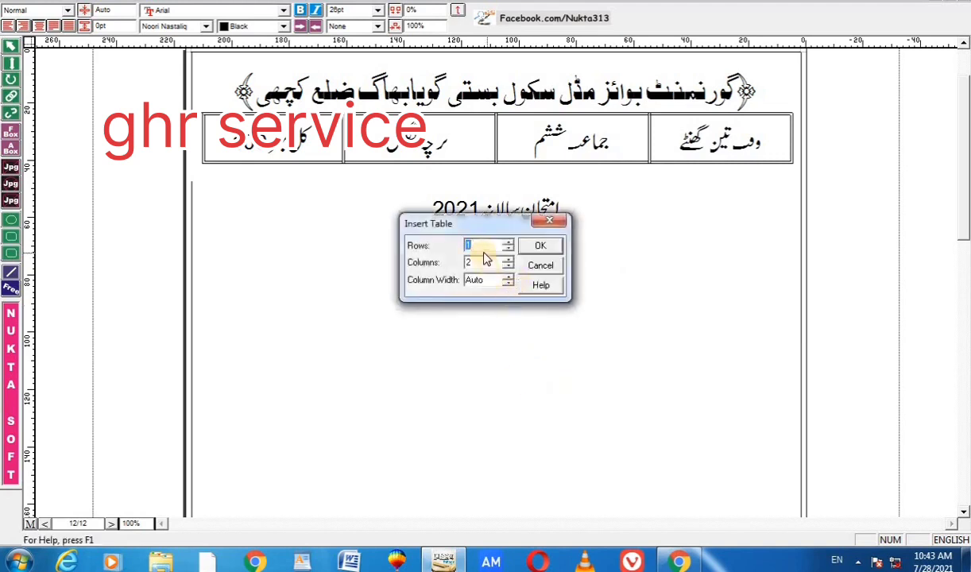
key("Tab")
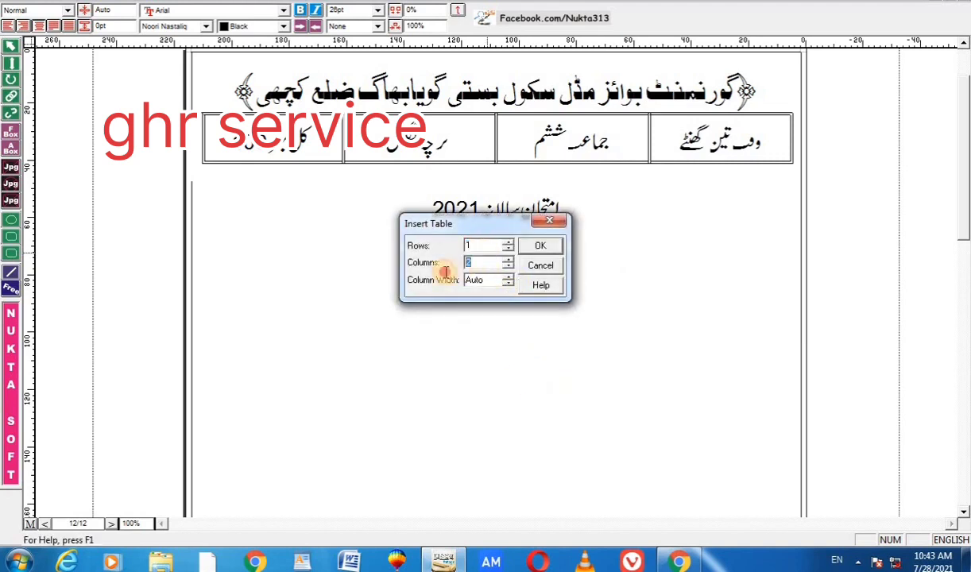
left_click(508, 259)
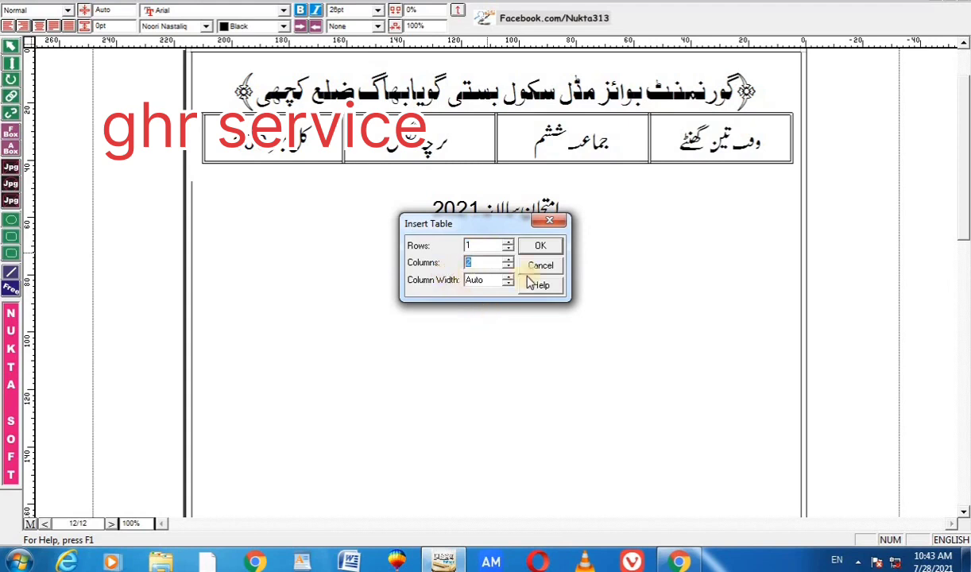
type("3")
left_click(541, 245)
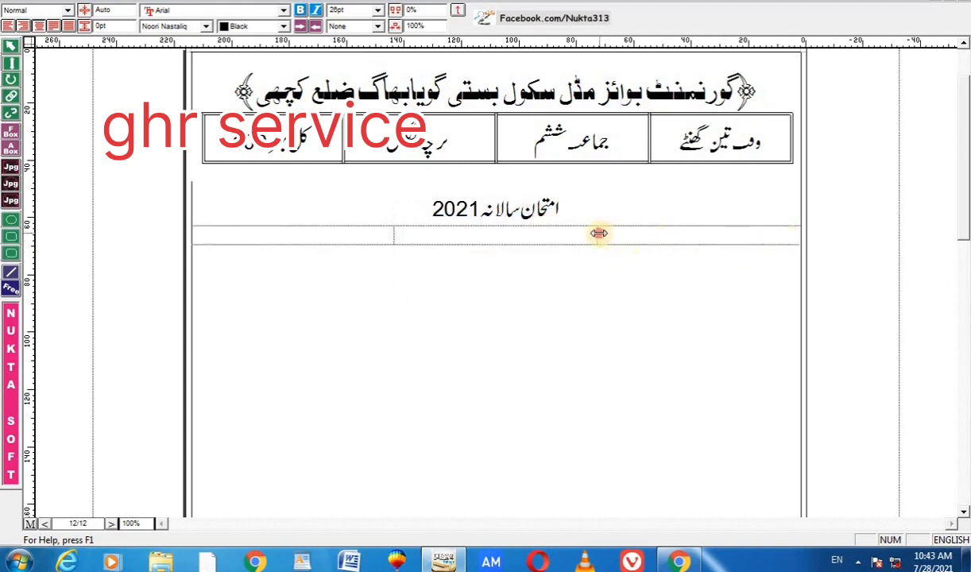
Resize the columns: narrow right, wide middle, and pull in the left edge.
left_click_drag(600, 234, 717, 246)
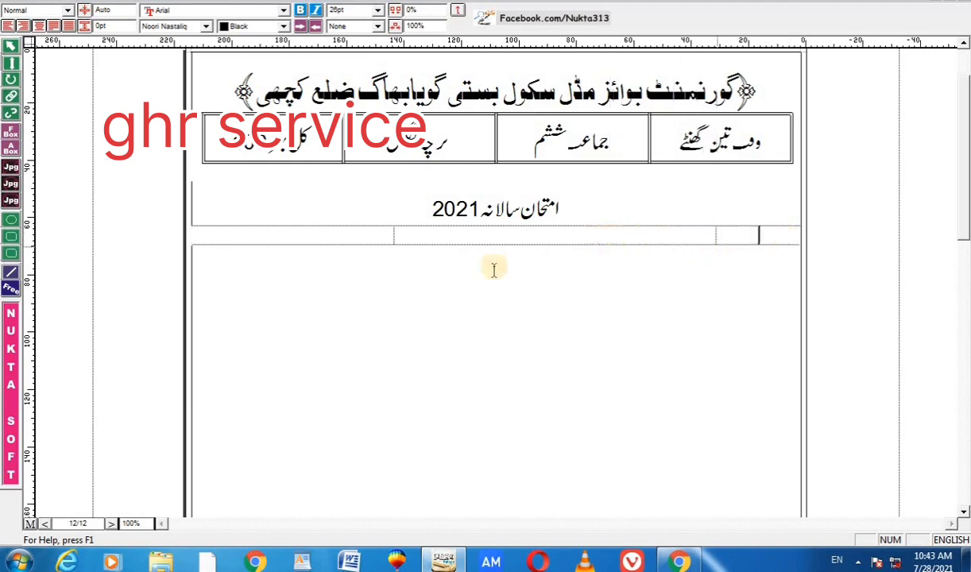
left_click_drag(394, 236, 311, 235)
left_click_drag(194, 232, 204, 234)
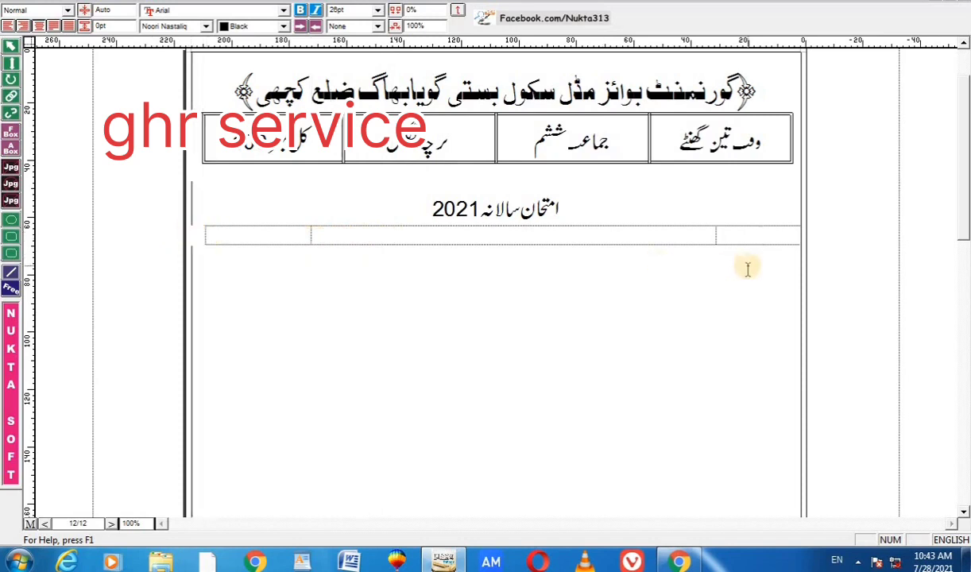
Type the Urdu row label سوال نمبرا in the right cell.
type("s")
key("BackSpace")
key("F12")
type("سوال")
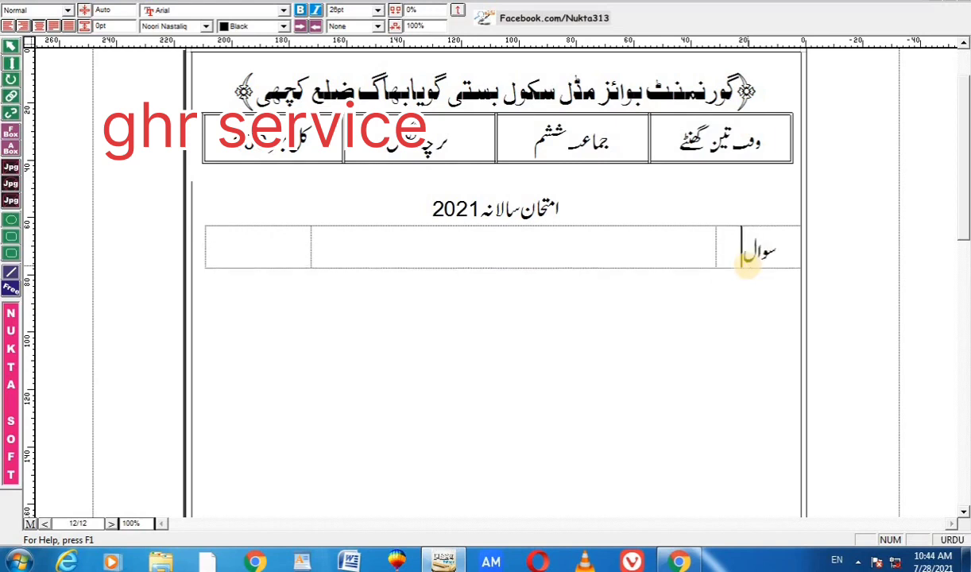
type(" نمبر")
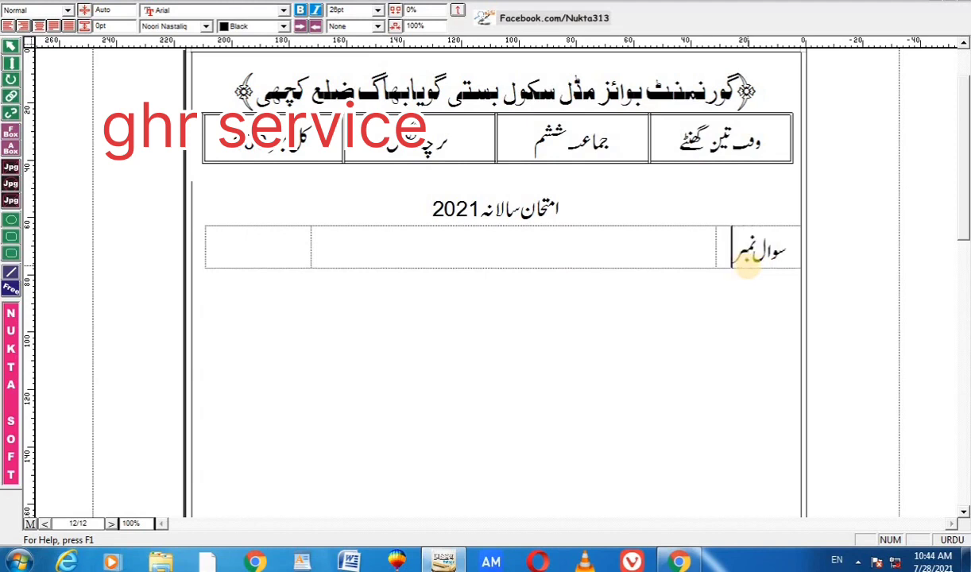
type("ا")
Enter the question قائداعظم کہاں پیدا ہوئے in the middle cell.
key("Tab")
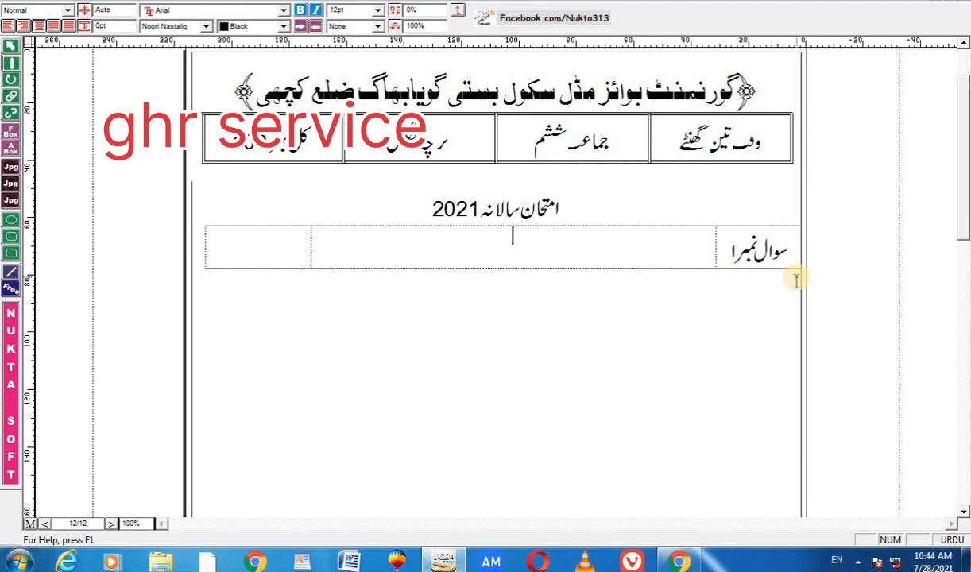
type("ت")
type("عا")
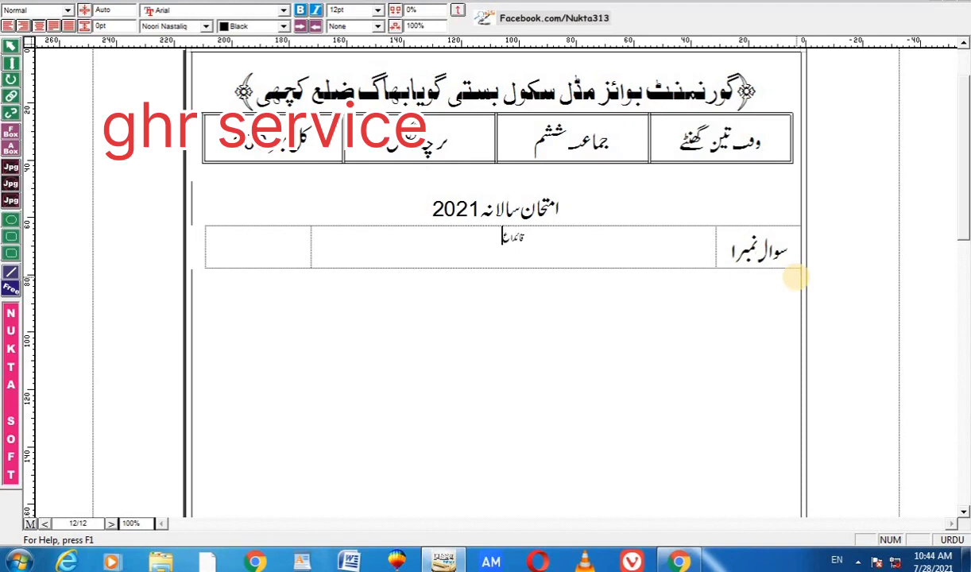
type("ظ")
type("م")
key("BackSpace")
key("BackSpace")
key("BackSpace")
key("BackSpace")
type("اعظم")
type(" کہا")
type("ں پیدا")
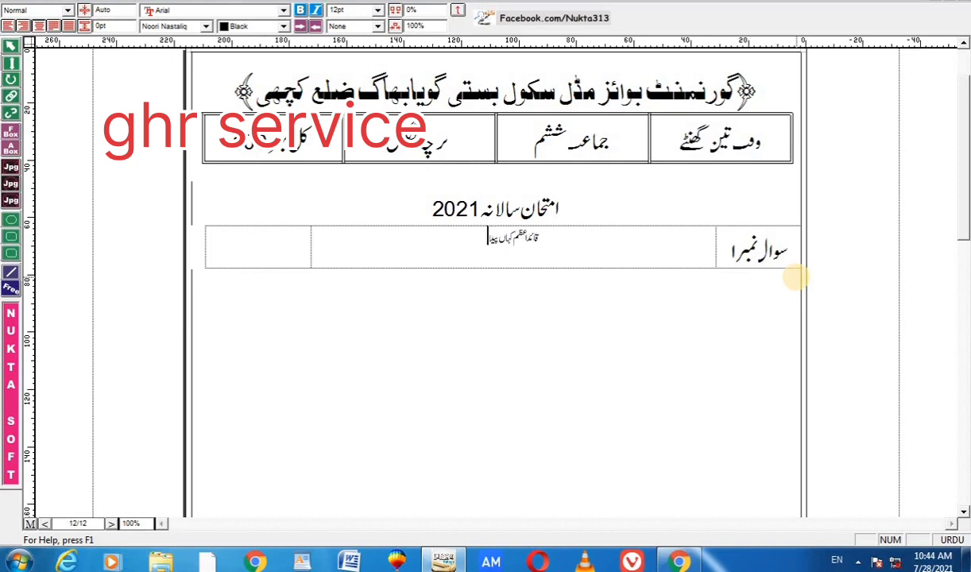
type(" ہوئے")
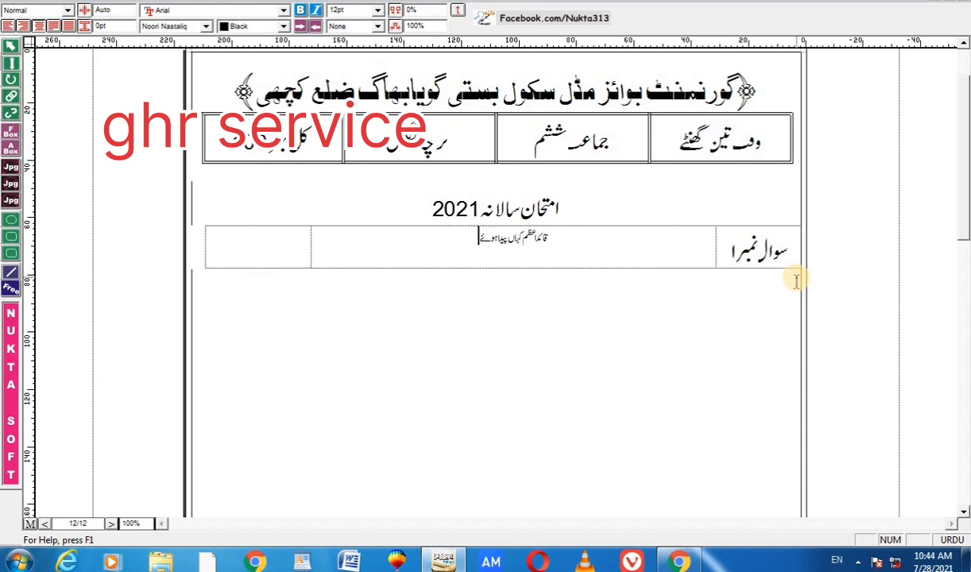
Right-align the question قائداعظم کہاں پیدا ہوئے and enlarge it to 26pt.
left_click_drag(461, 240, 548, 252)
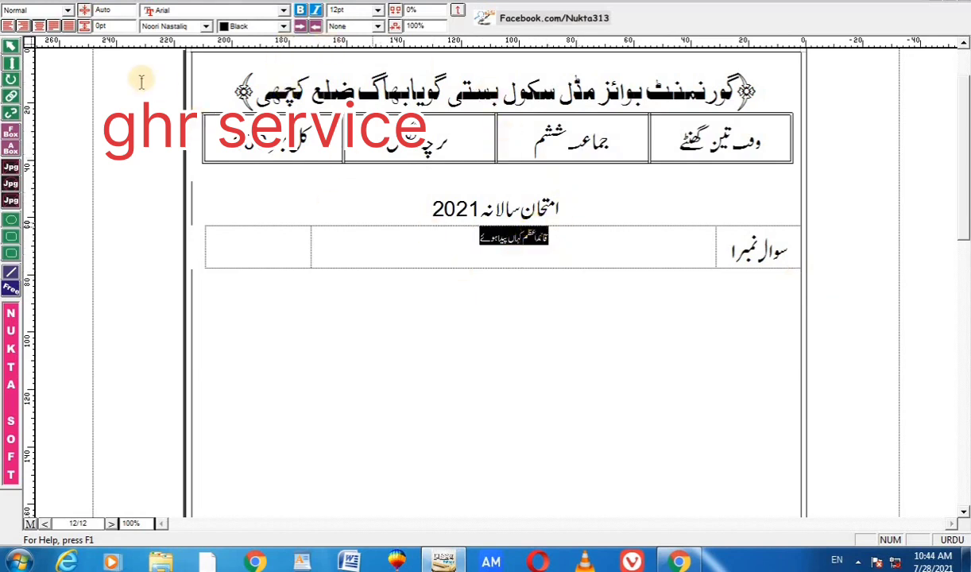
left_click(53, 25)
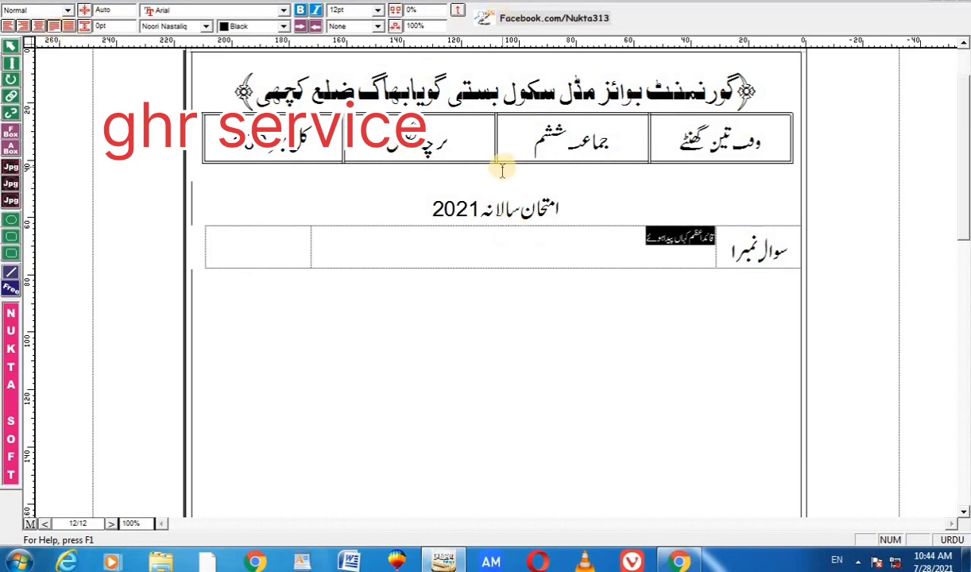
key("ctrl+shift+comma")
key("ctrl+shift+comma")
key("ctrl+shift+period")
key("ctrl+shift+period")
key("ctrl+shift+period")
key("ctrl+shift+period")
key("ctrl+shift+period")
key("ctrl+shift+period")
key("ctrl+shift+period")
key("ctrl+shift+period")
key("ctrl+shift+period")
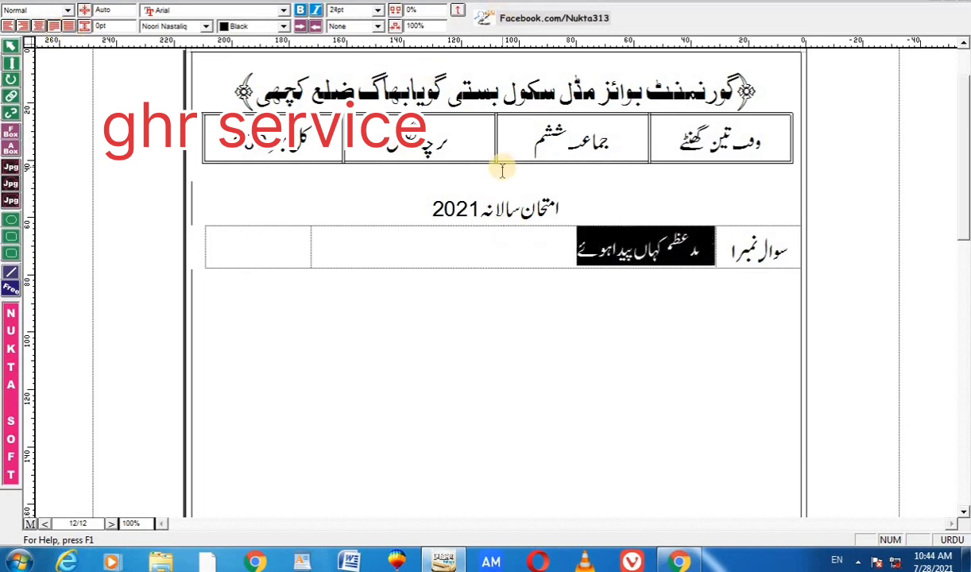
key("ctrl+shift+period")
key("ctrl+shift+period")
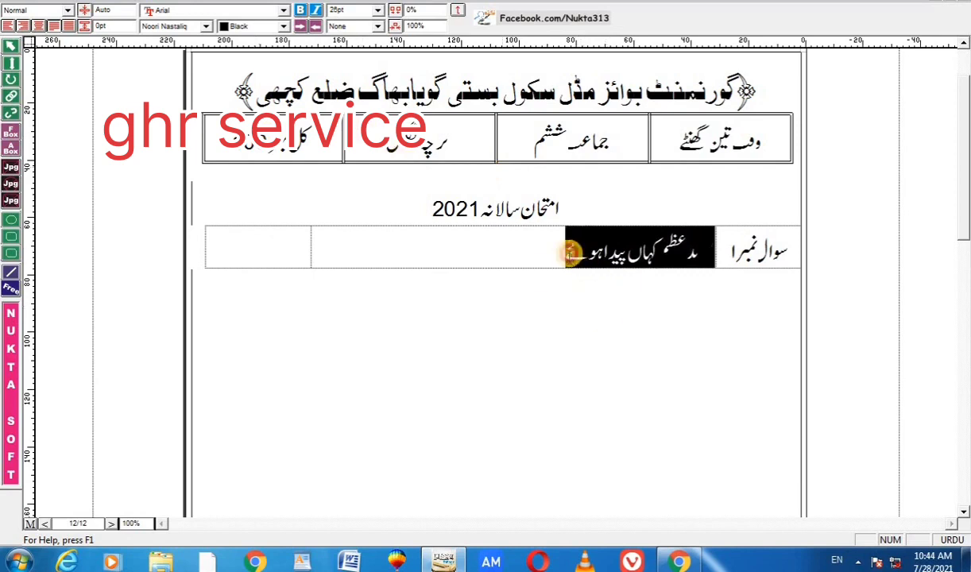
left_click_drag(556, 257, 693, 254)
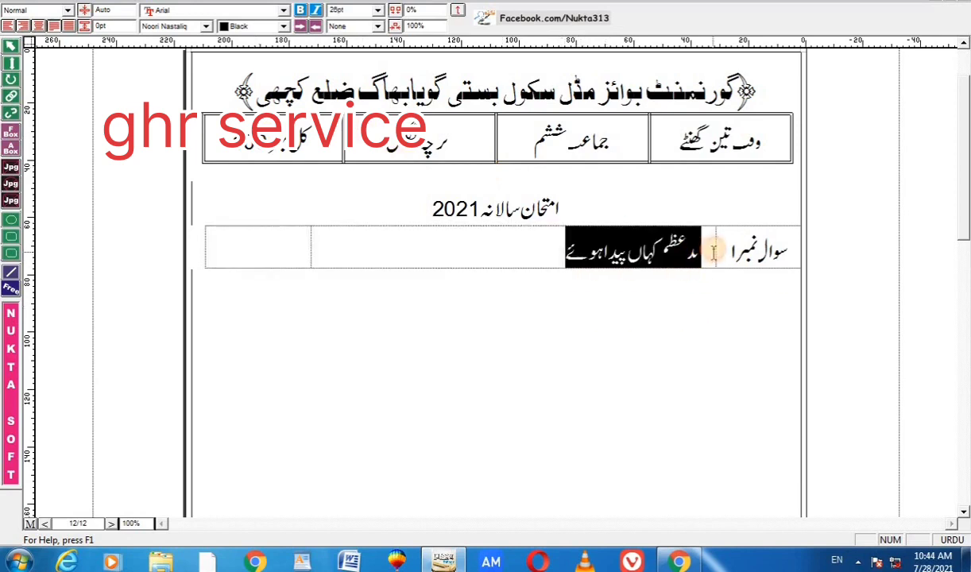
left_click(681, 237)
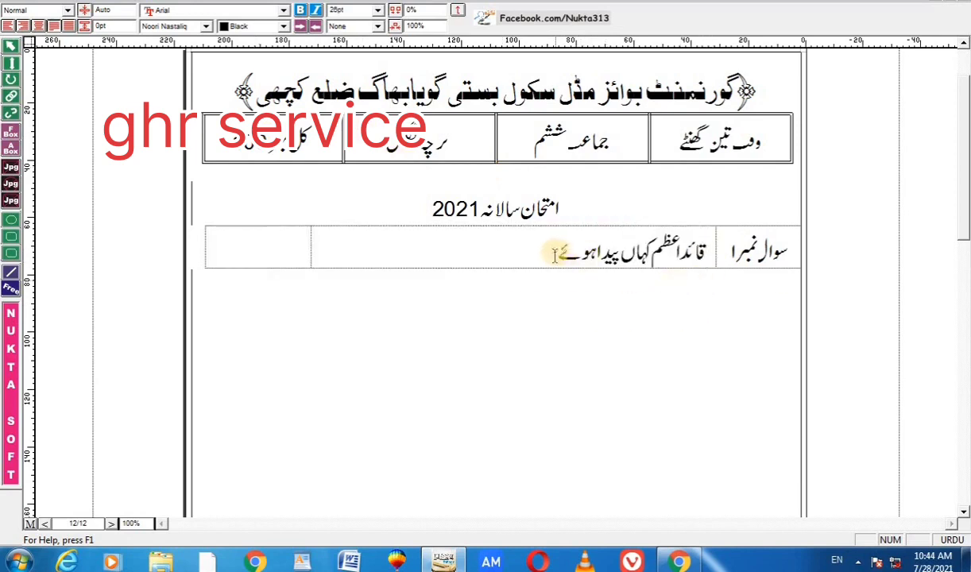
left_click(275, 243)
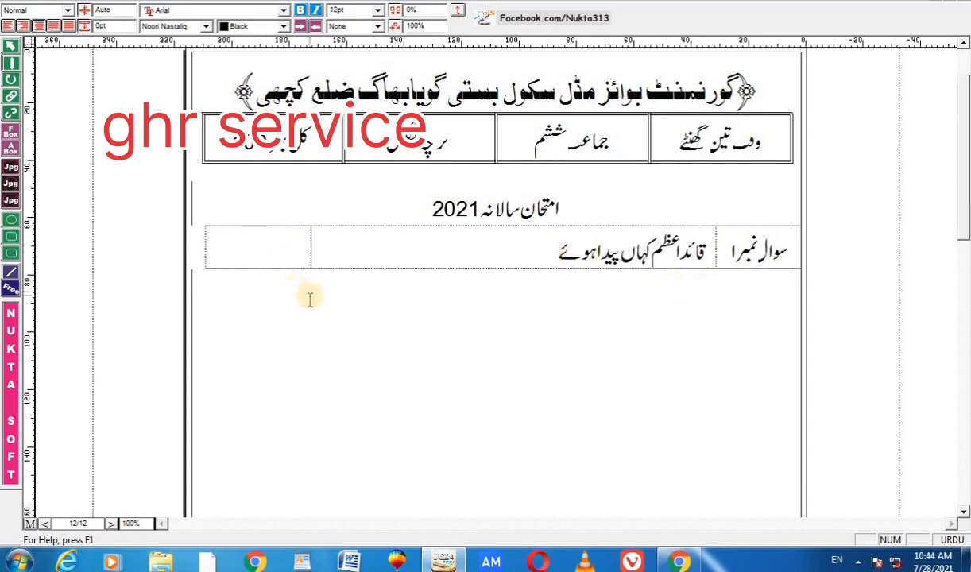
Give question 1 50 marks and add a second row labelled سوال نمبر۲.
type("د")
key("ctrl+space")
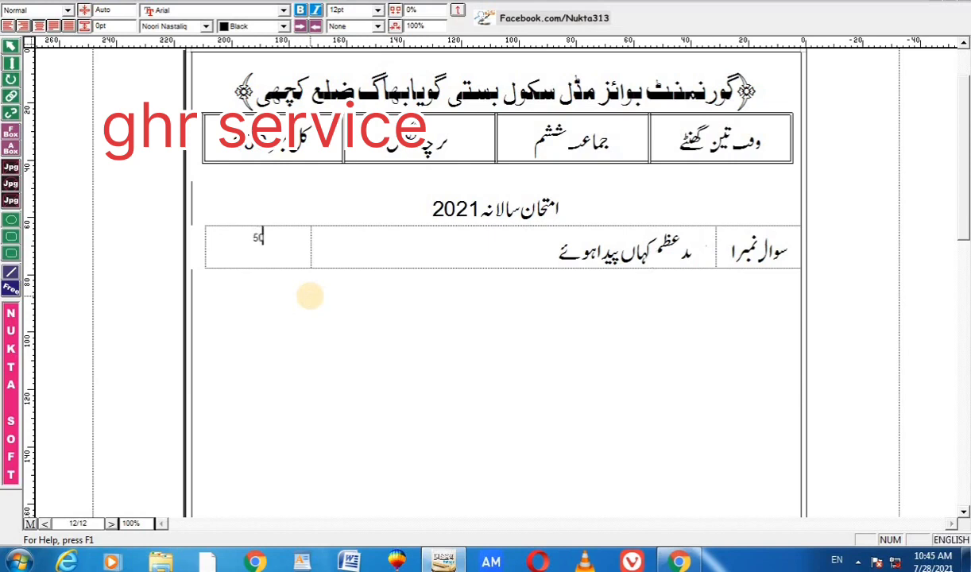
key("Tab")
type("sw")
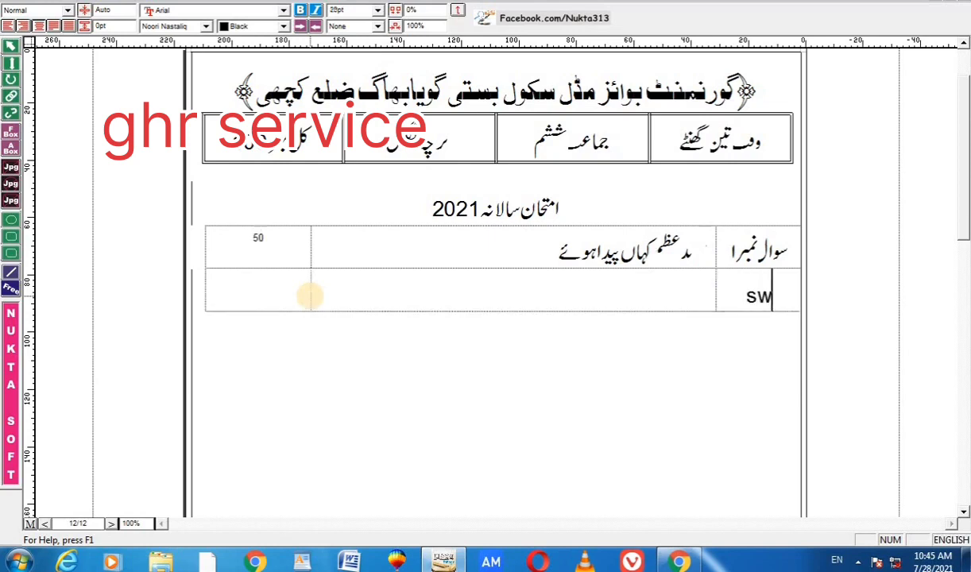
key("BackSpace")
key("BackSpace")
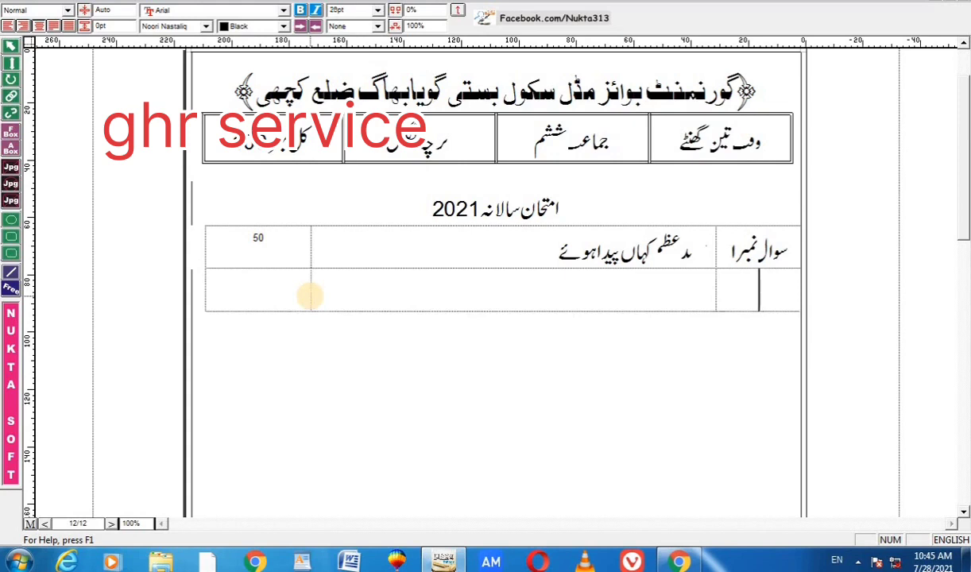
key("ctrl+space")
type("سوال")
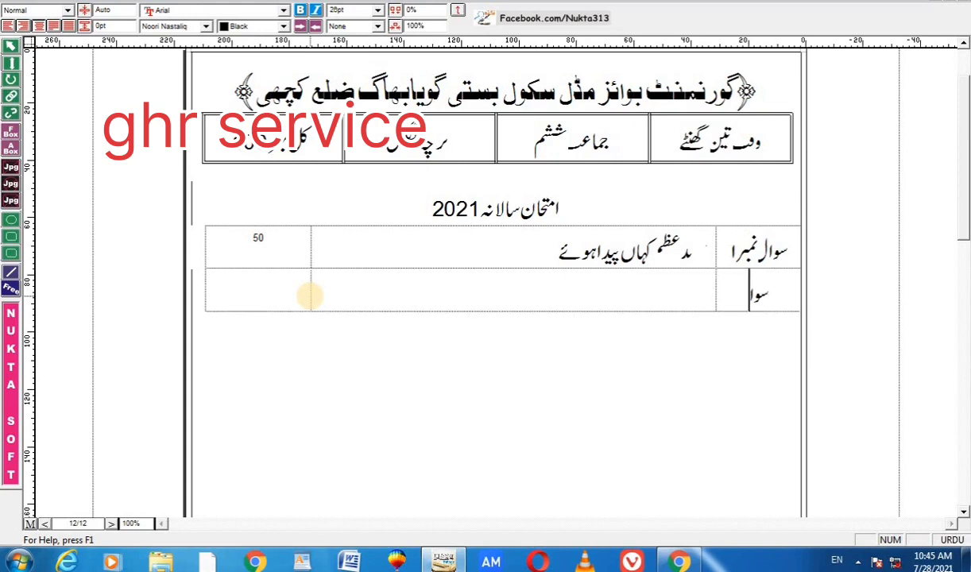
type("ن")
key("BackSpace")
type("نمبر۲")
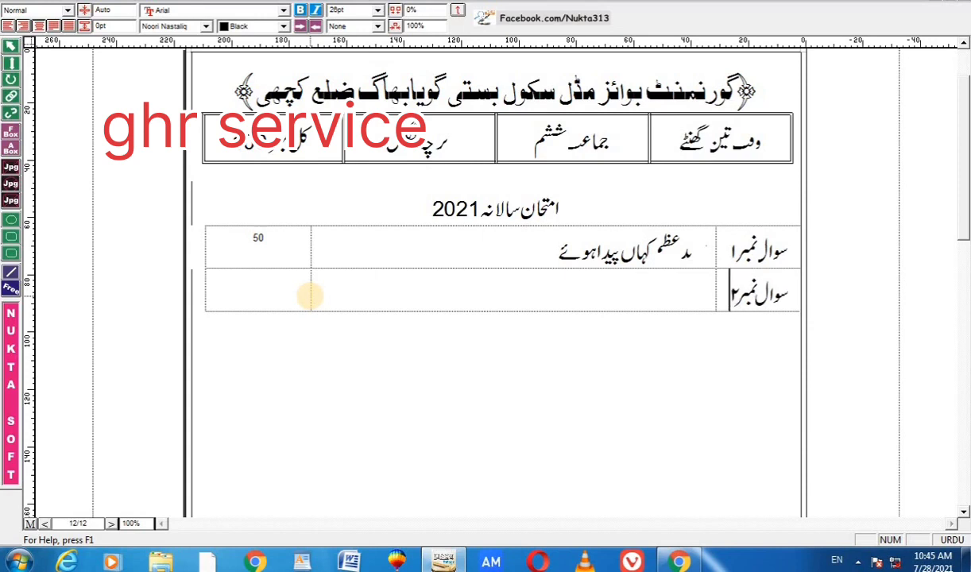
Type علامہ اقبال in the second row's question cell.
key("Tab")
type("علا")
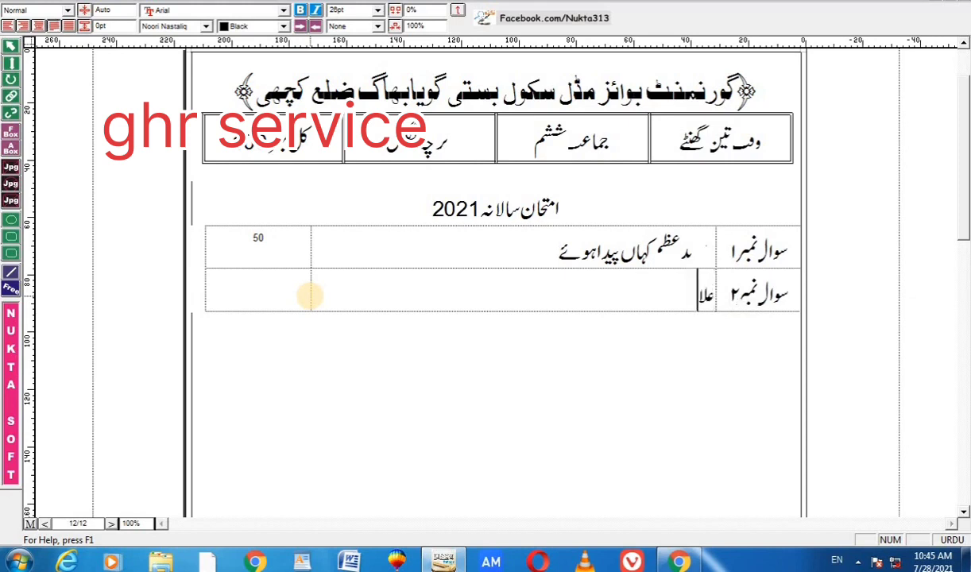
type("مہ")
type(" اقبان")
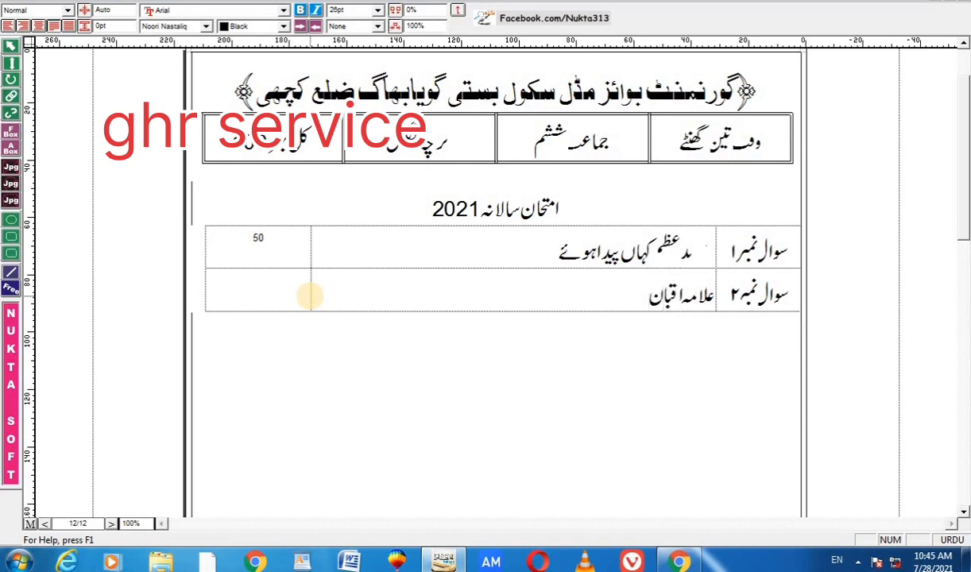
key("BackSpace")
type("ل")
left_click(246, 268)
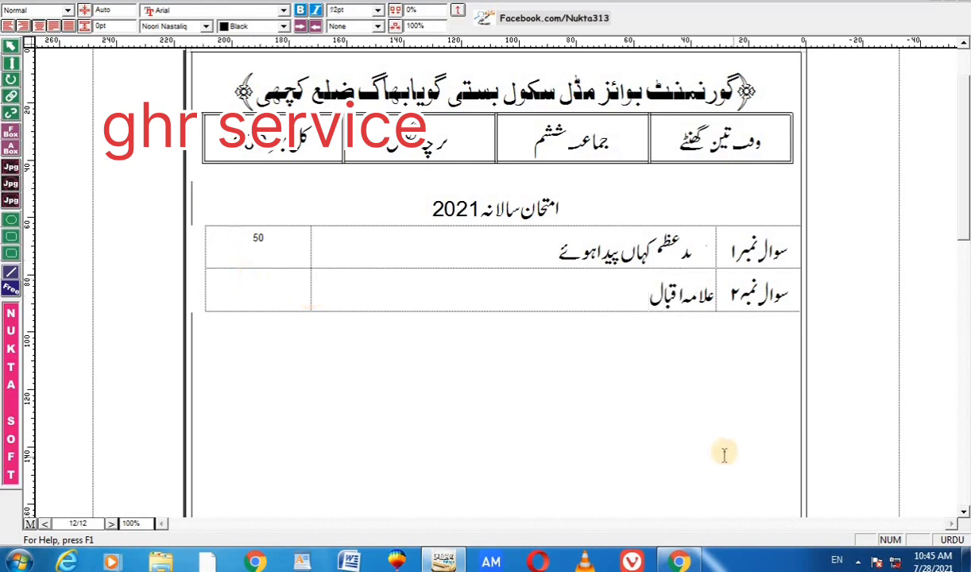